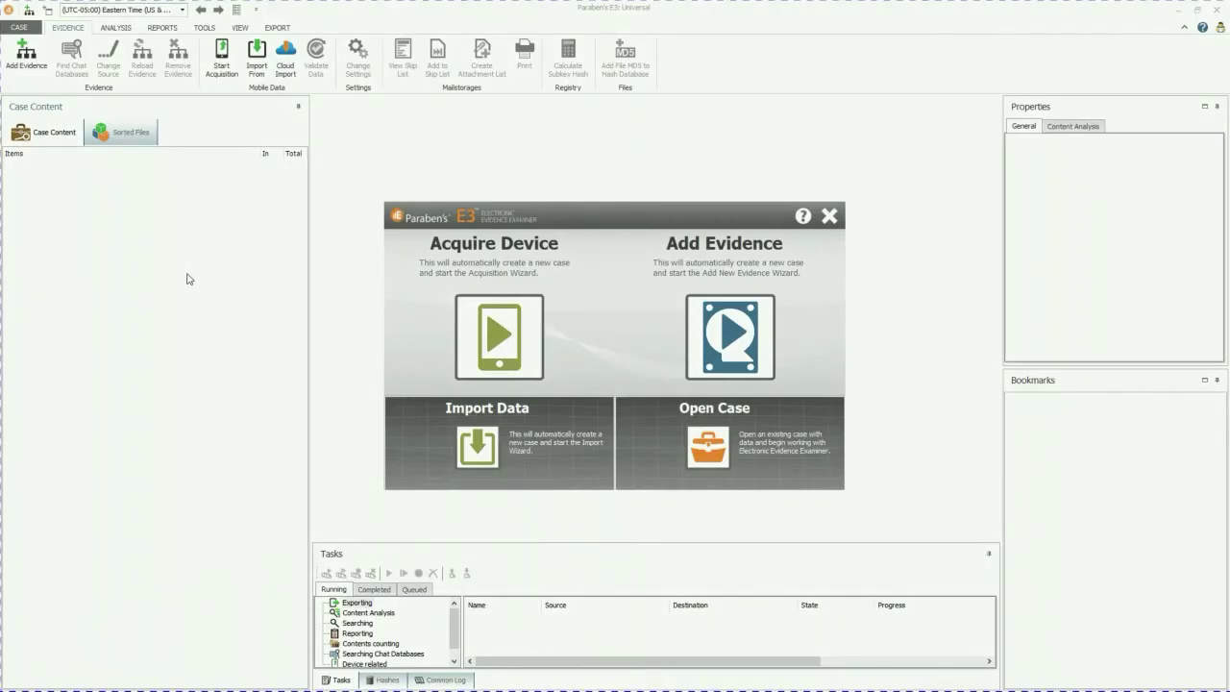
Close the start screen and begin a new case with the case name Data Triage.
click(829, 216)
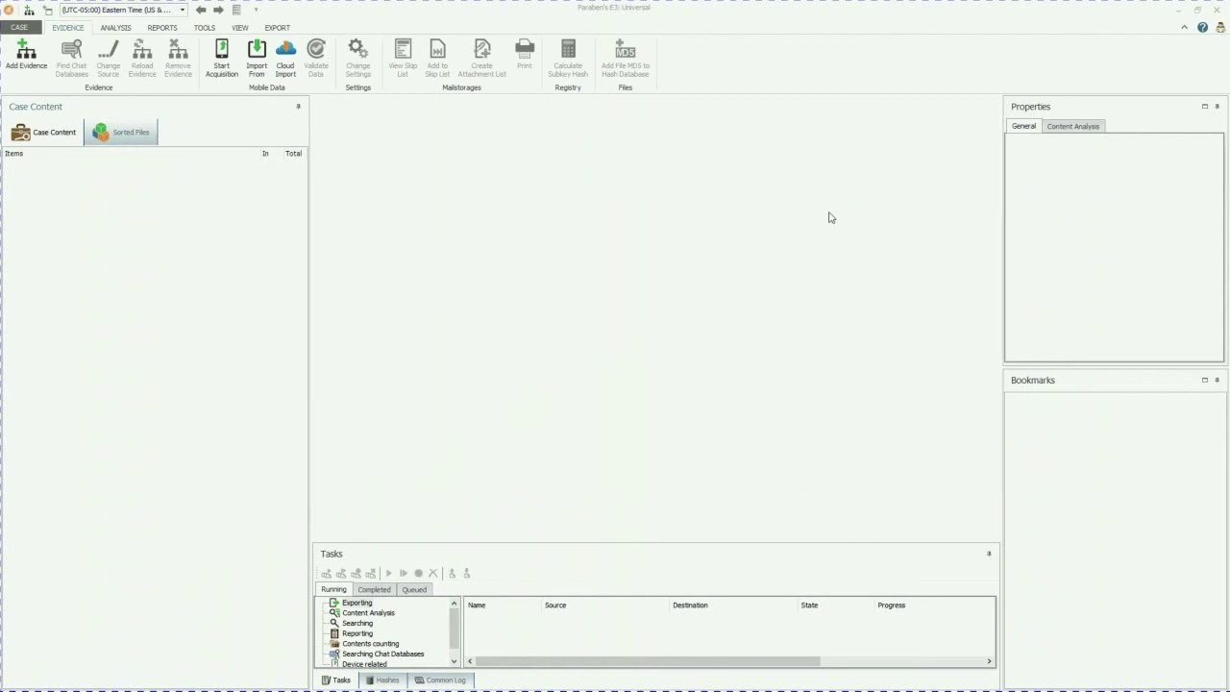
click(35, 27)
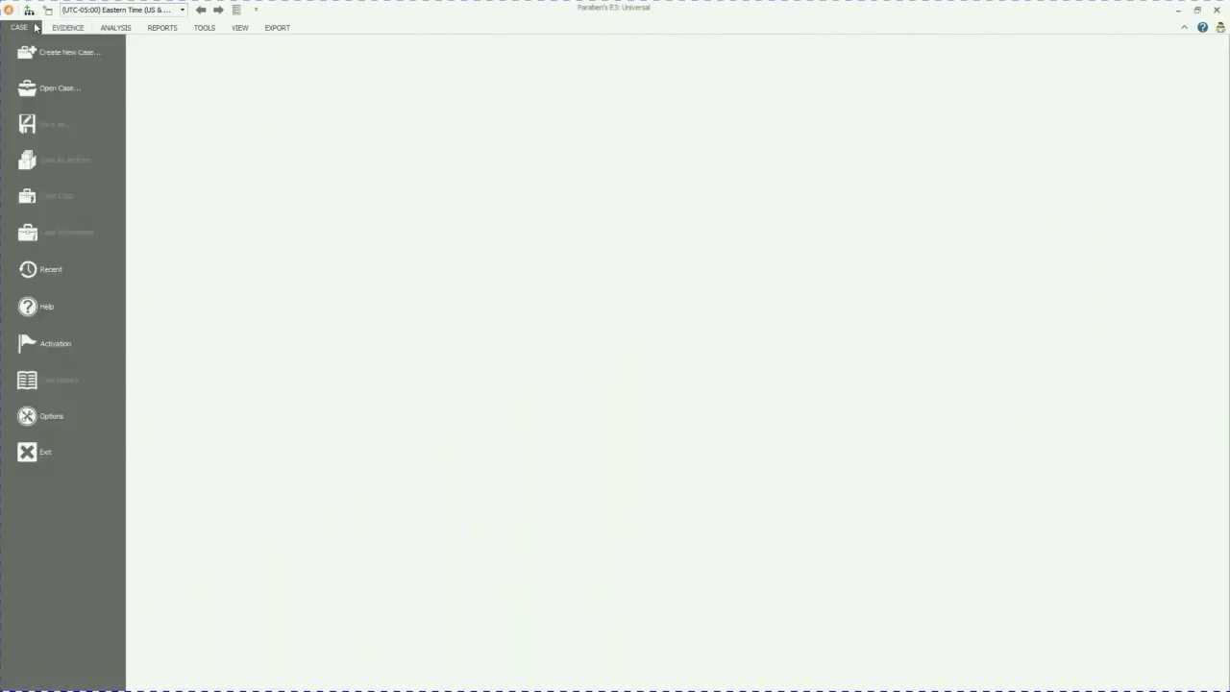
click(45, 52)
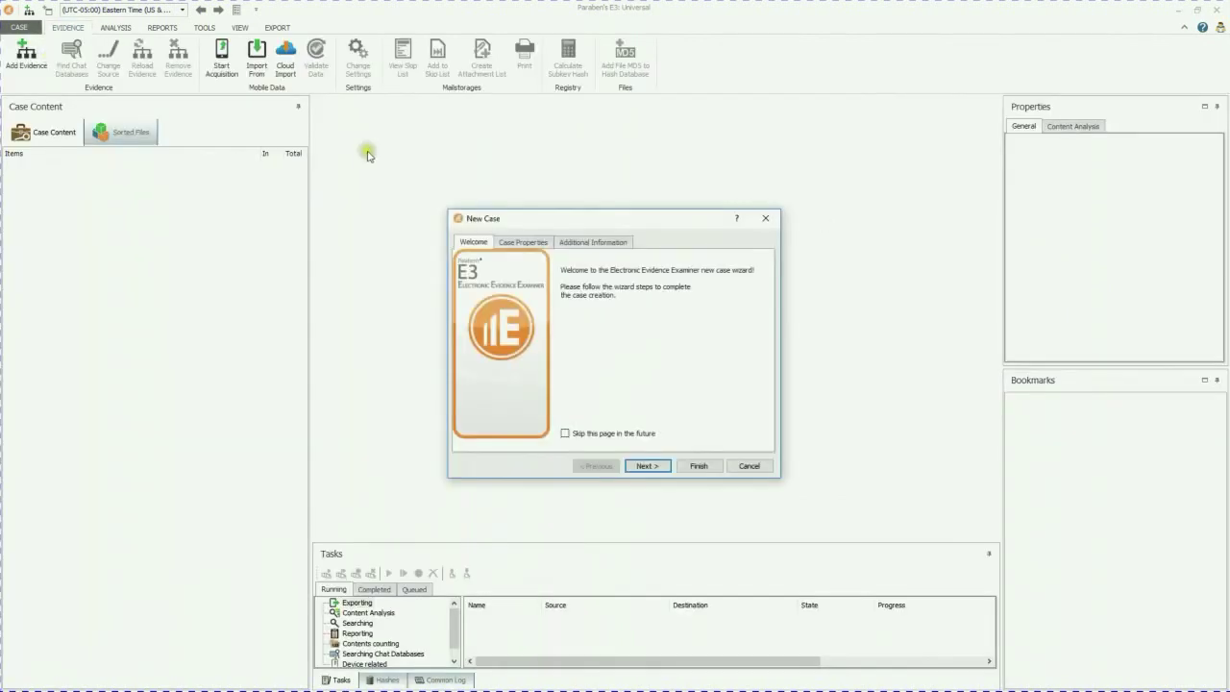
click(519, 241)
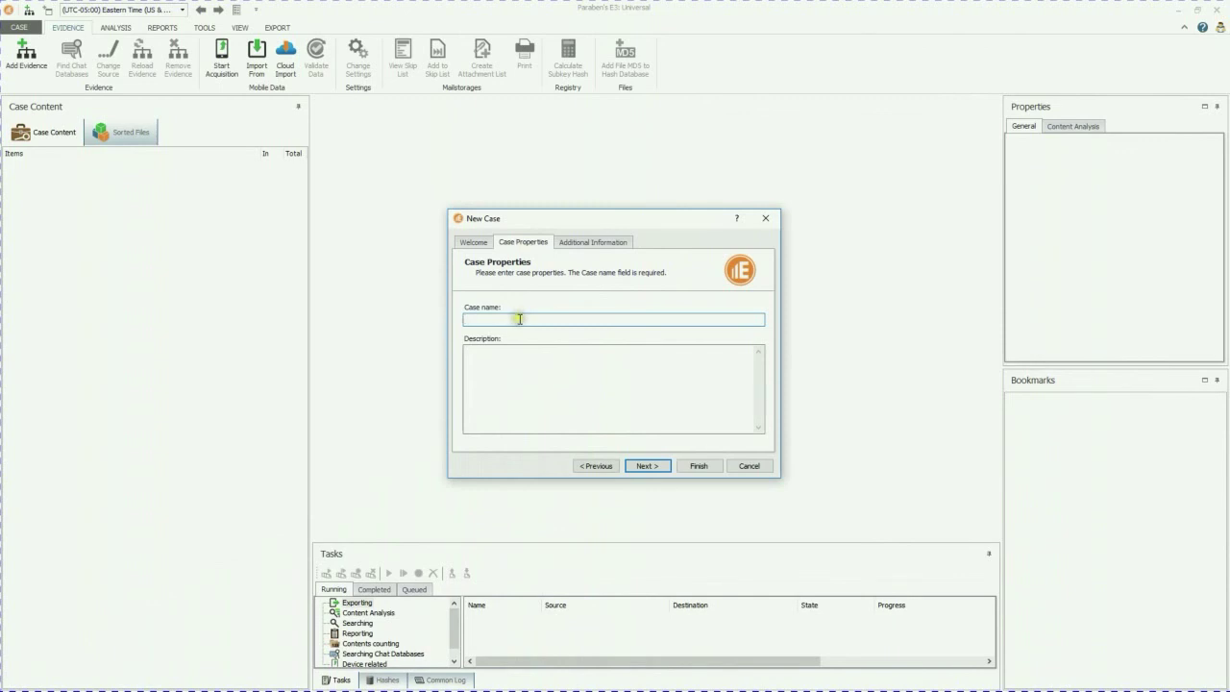
text(Data R)
key(BackSpace)
text(Triage)
Fill in the additional information with the saved investigator's details and save the case as Data Triage.e3 in the E3 Cases folder.
click(623, 242)
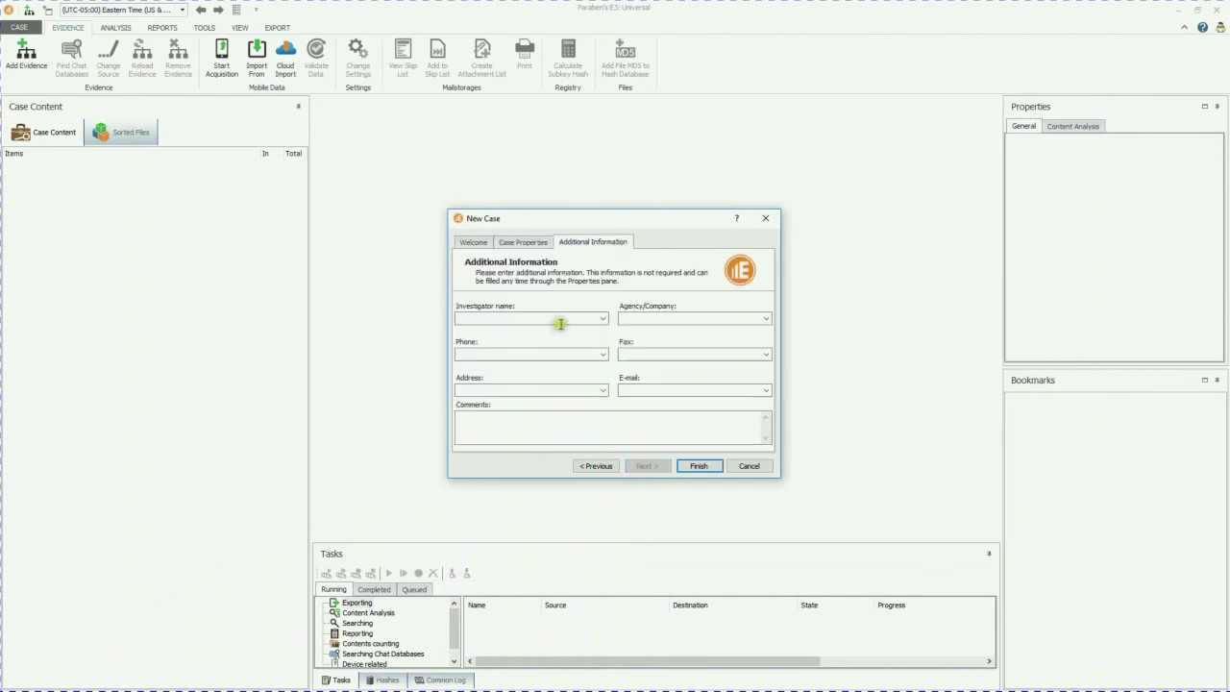
click(603, 318)
click(588, 328)
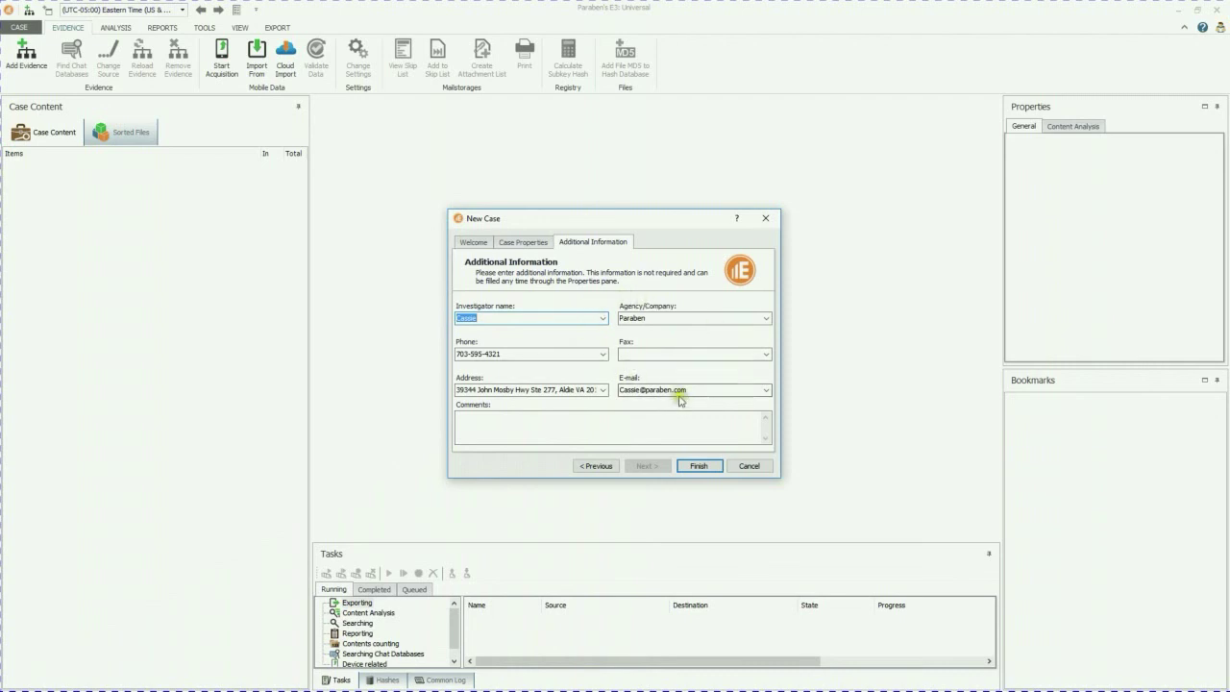
click(698, 466)
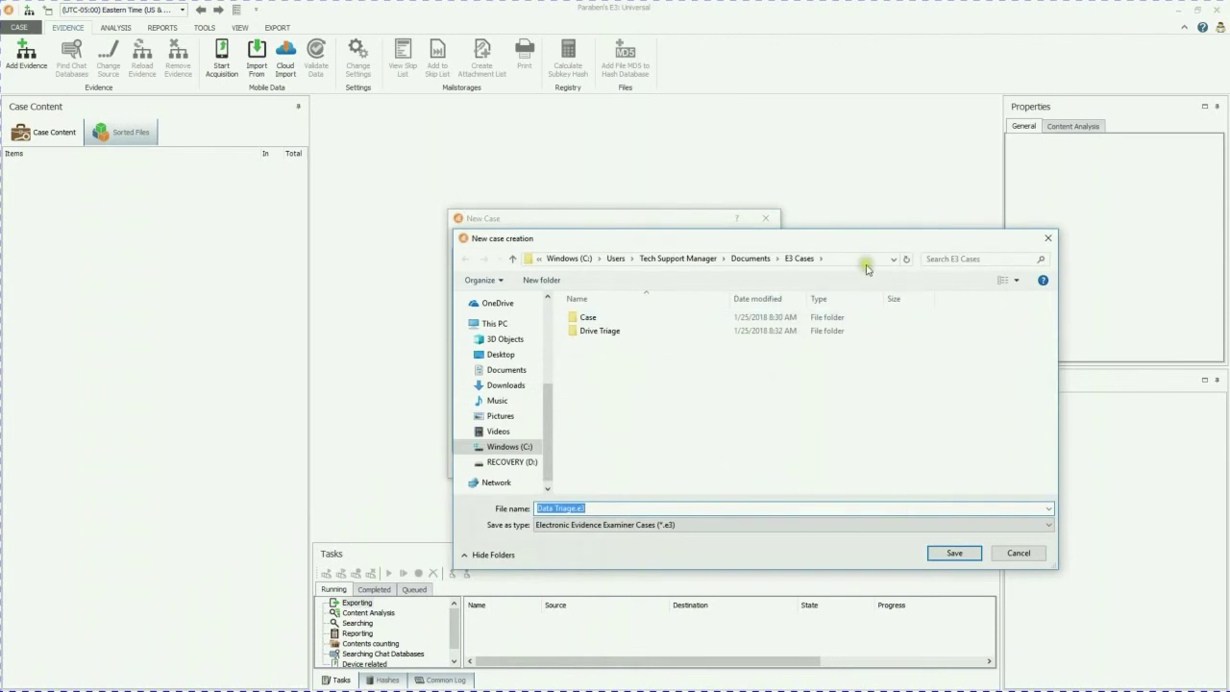
click(956, 553)
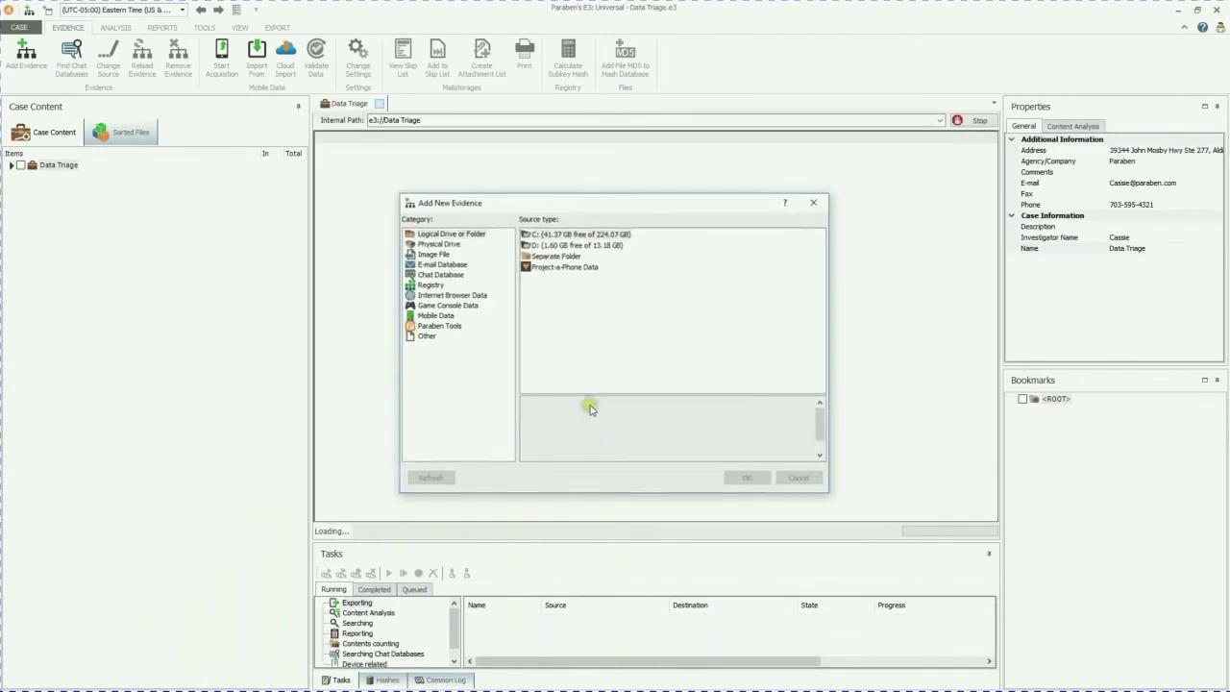
Add the image file EVIDENCE.pfr as auto-detect image evidence and name the evidence Data Triage.
click(444, 254)
click(531, 236)
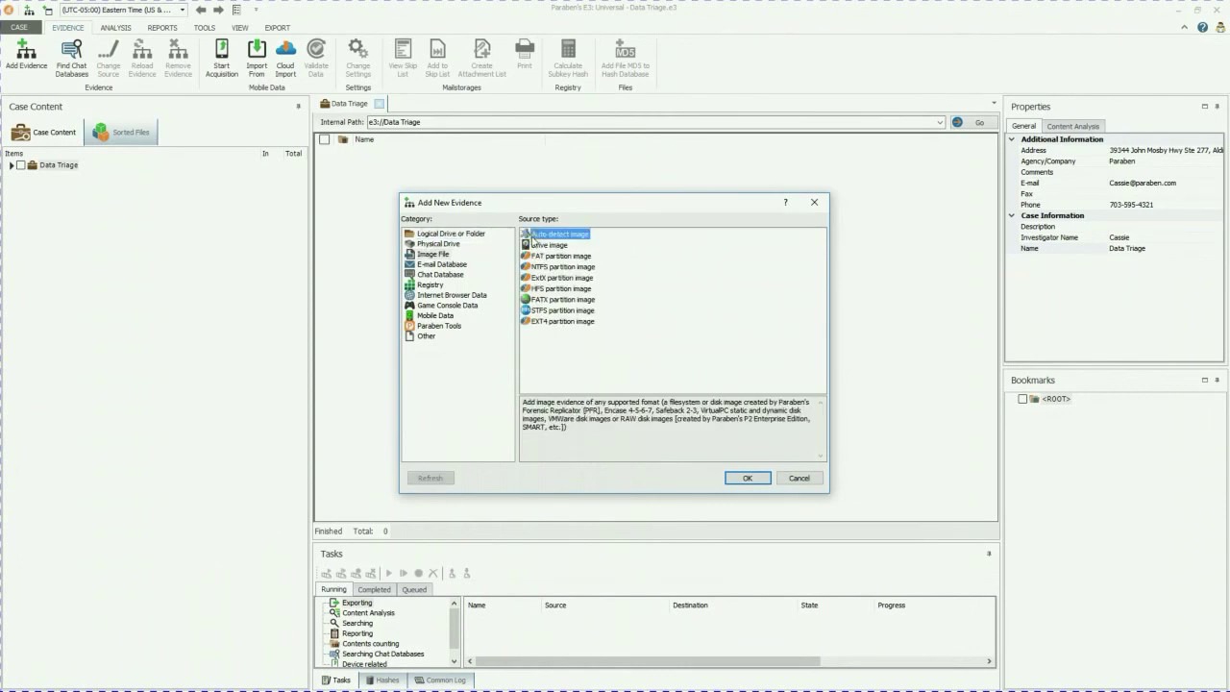
click(759, 480)
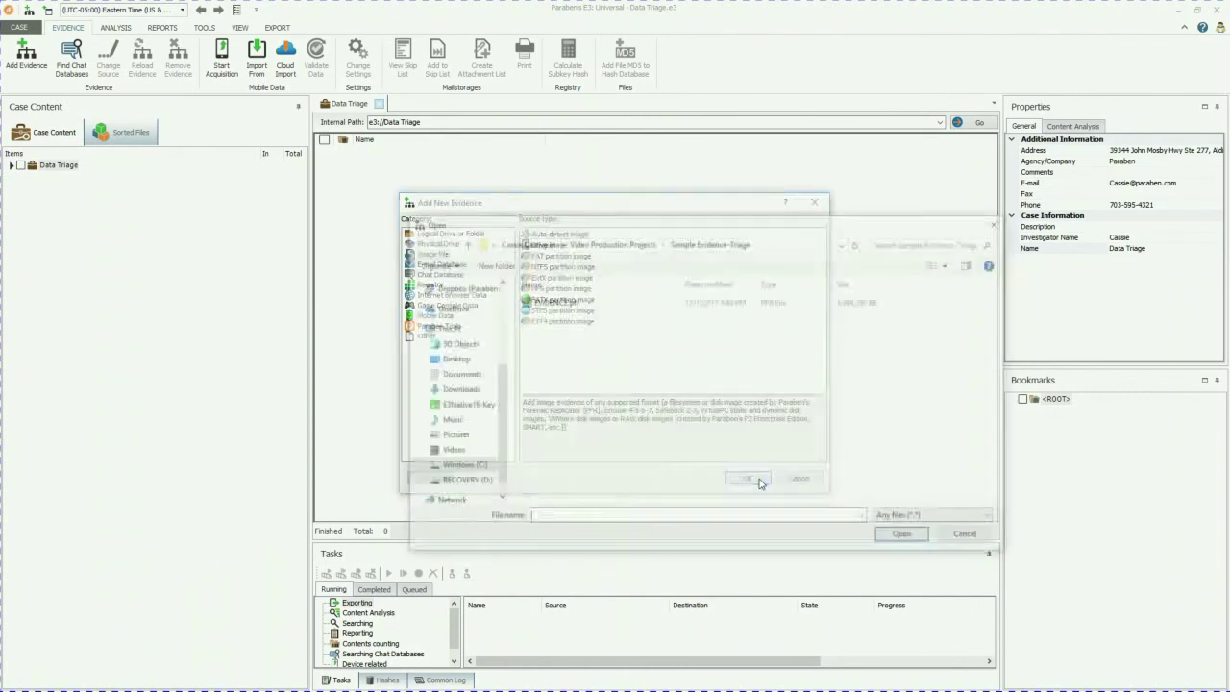
click(575, 304)
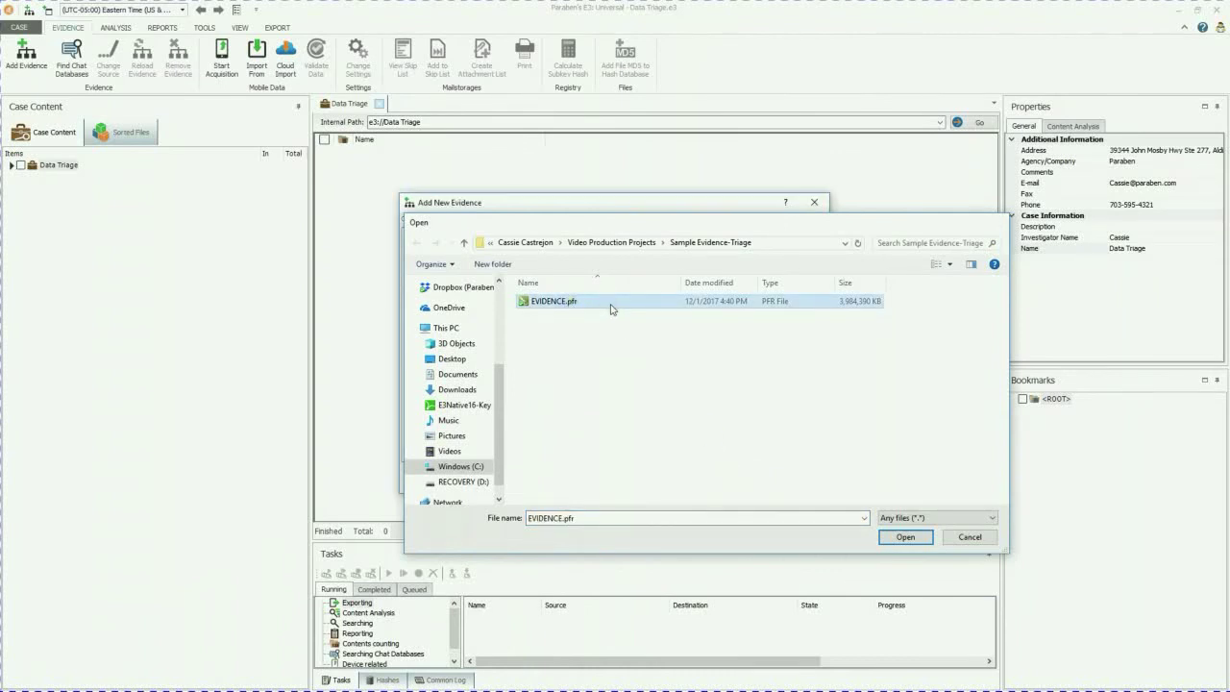
click(898, 536)
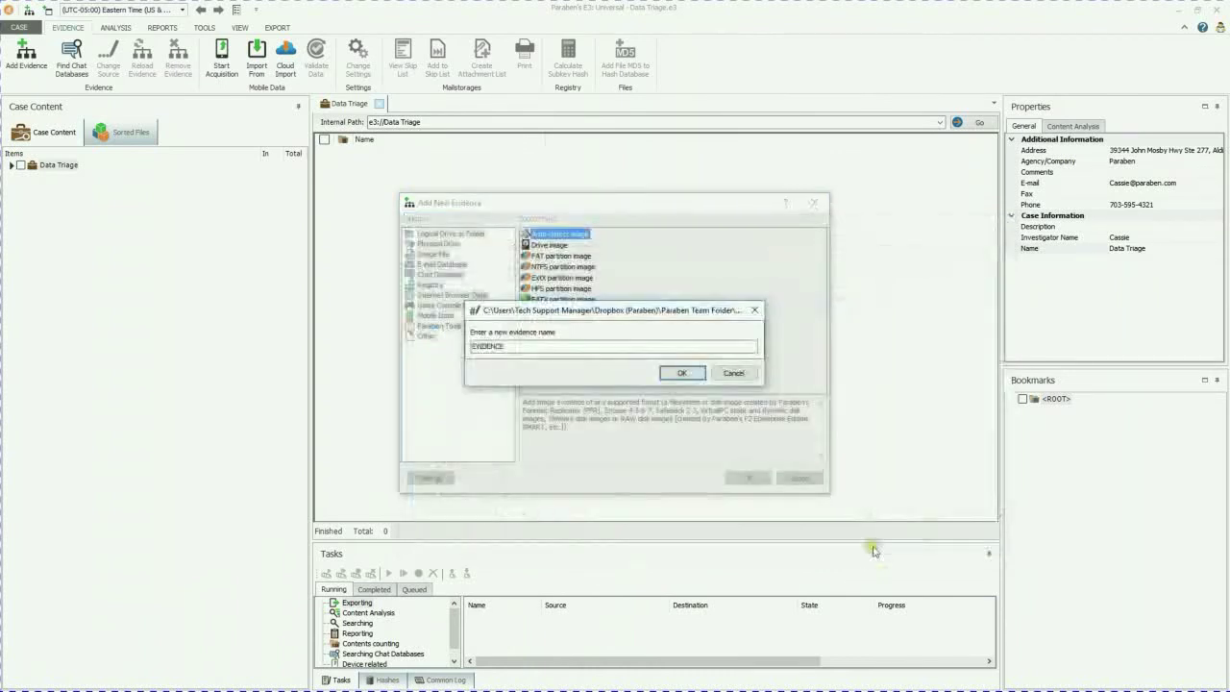
double_click(544, 356)
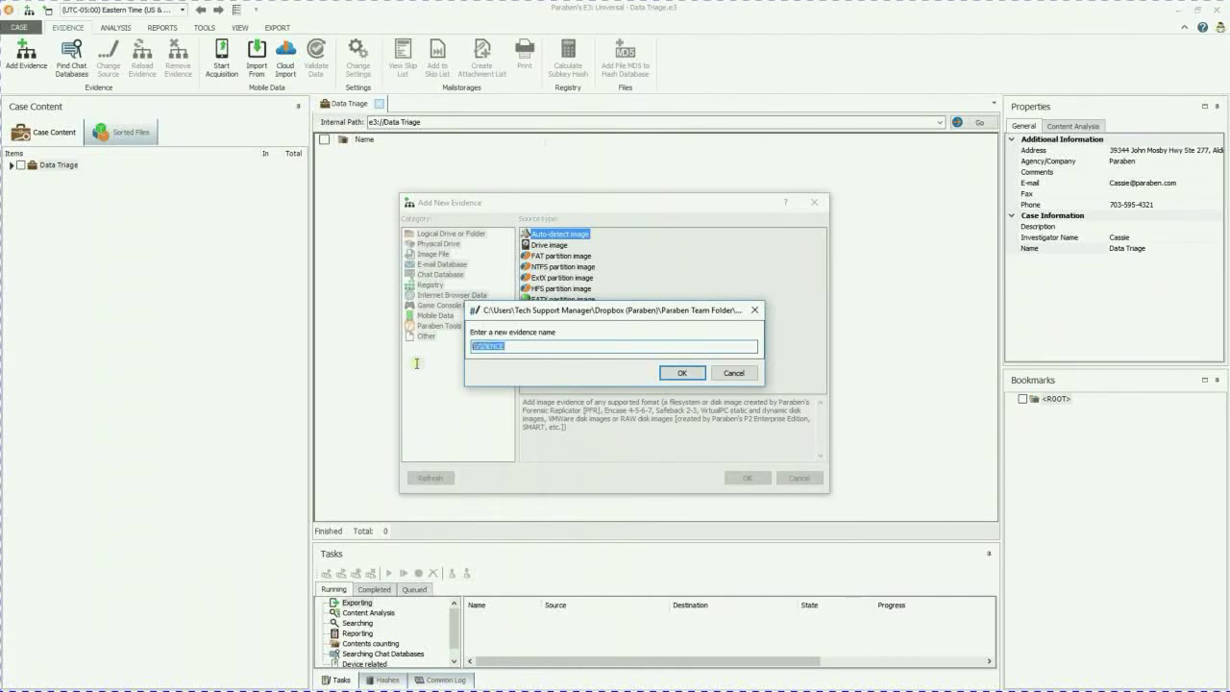
text(Data Triage)
click(681, 373)
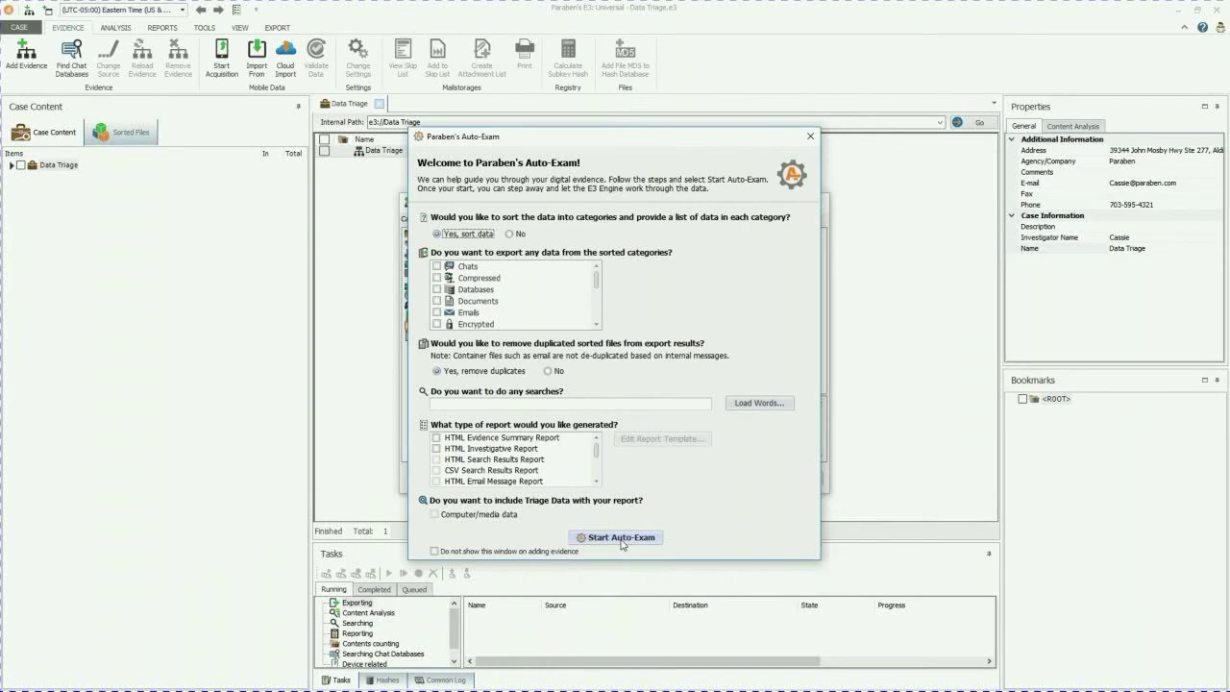
Run Auto-Exam on the new evidence with data sorting enabled and dismiss the task notifications.
click(620, 538)
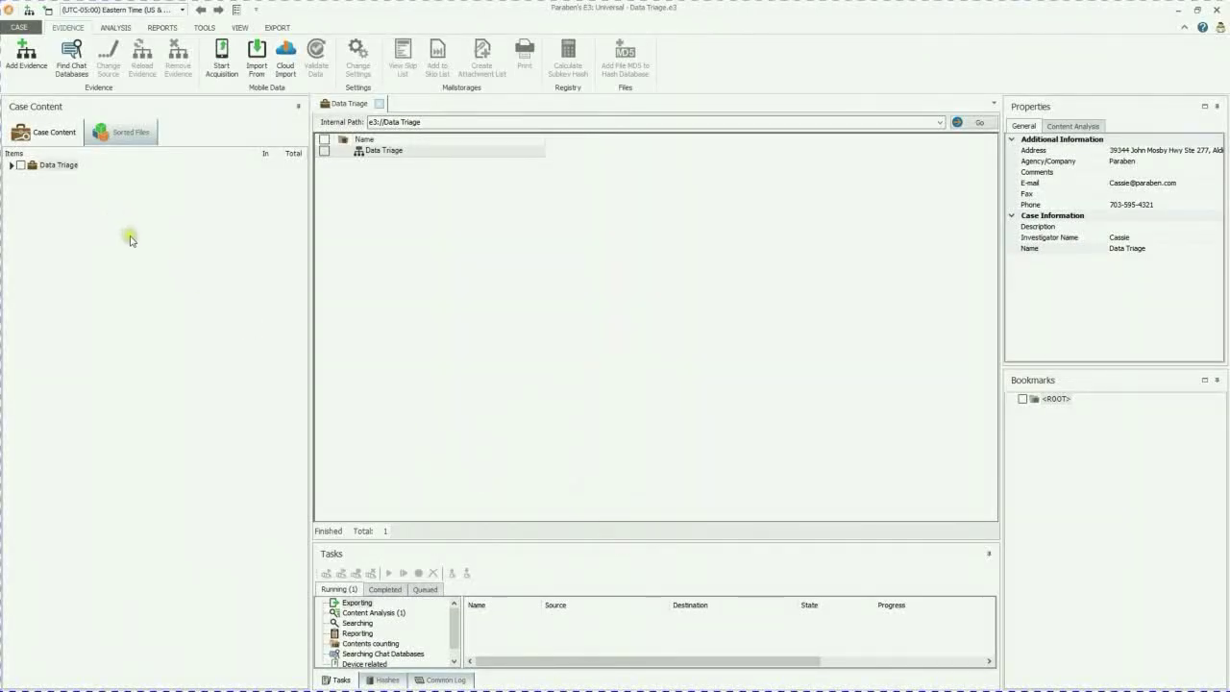
click(388, 612)
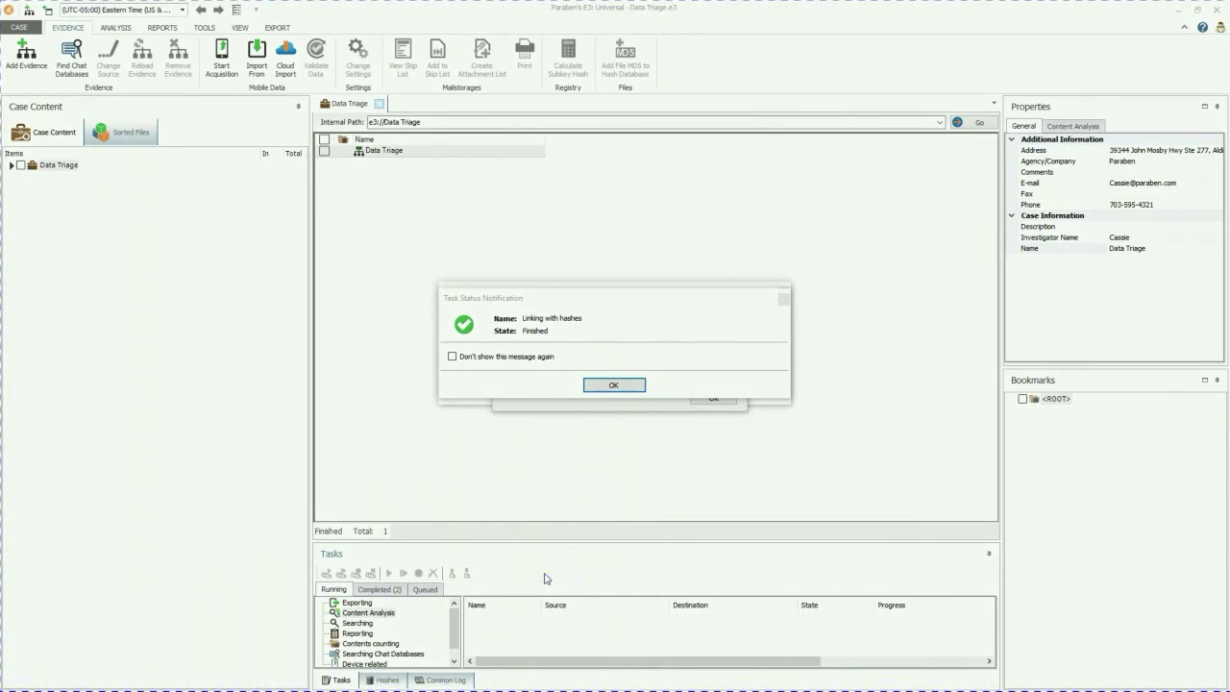
click(613, 385)
click(713, 399)
click(625, 397)
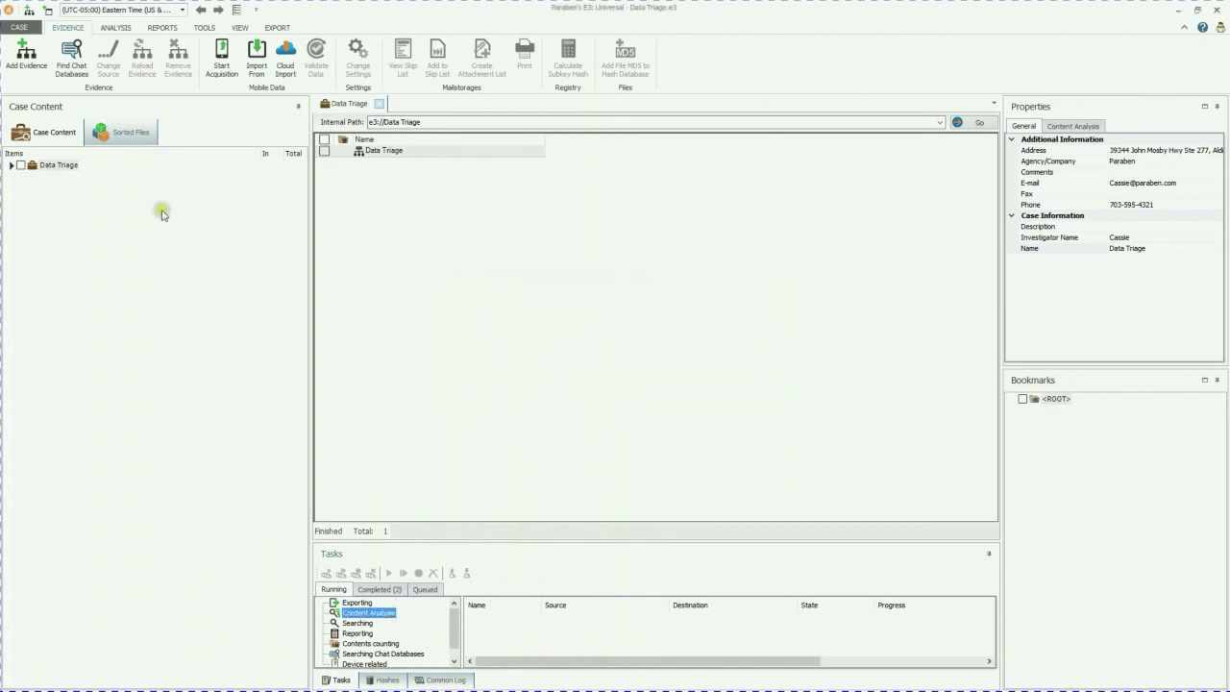
Expand the case tree through the evidence and Partition Parser down to the categories of the Data Triage node.
click(10, 164)
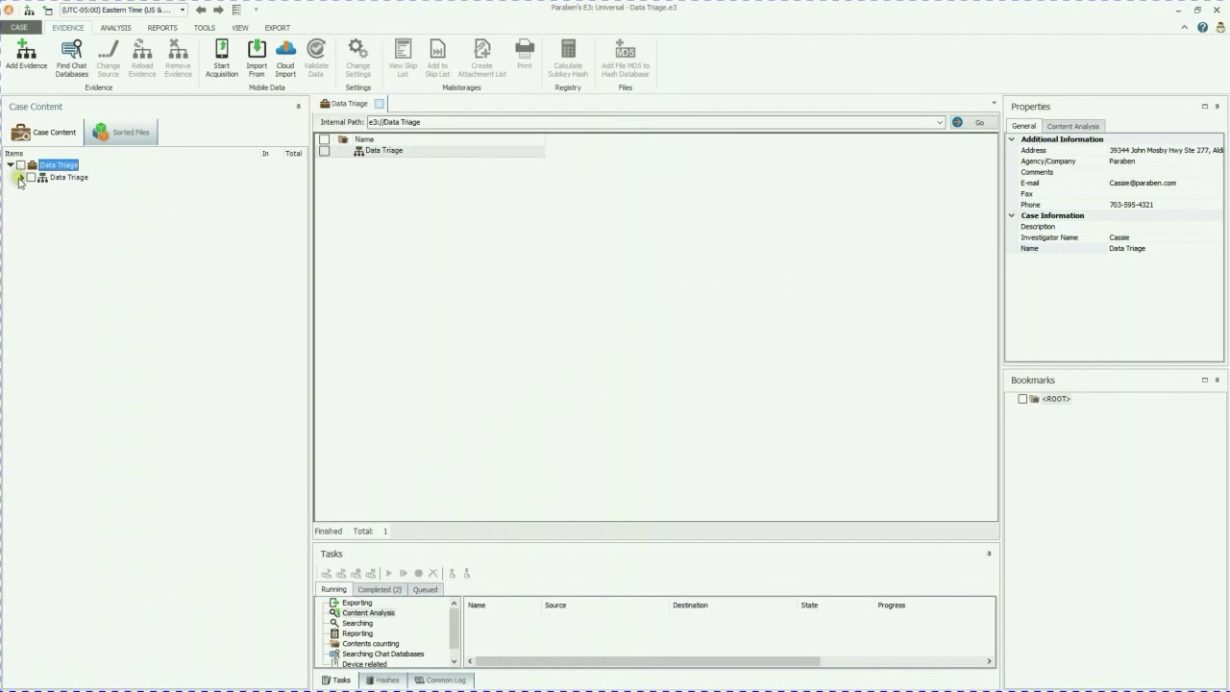
click(20, 178)
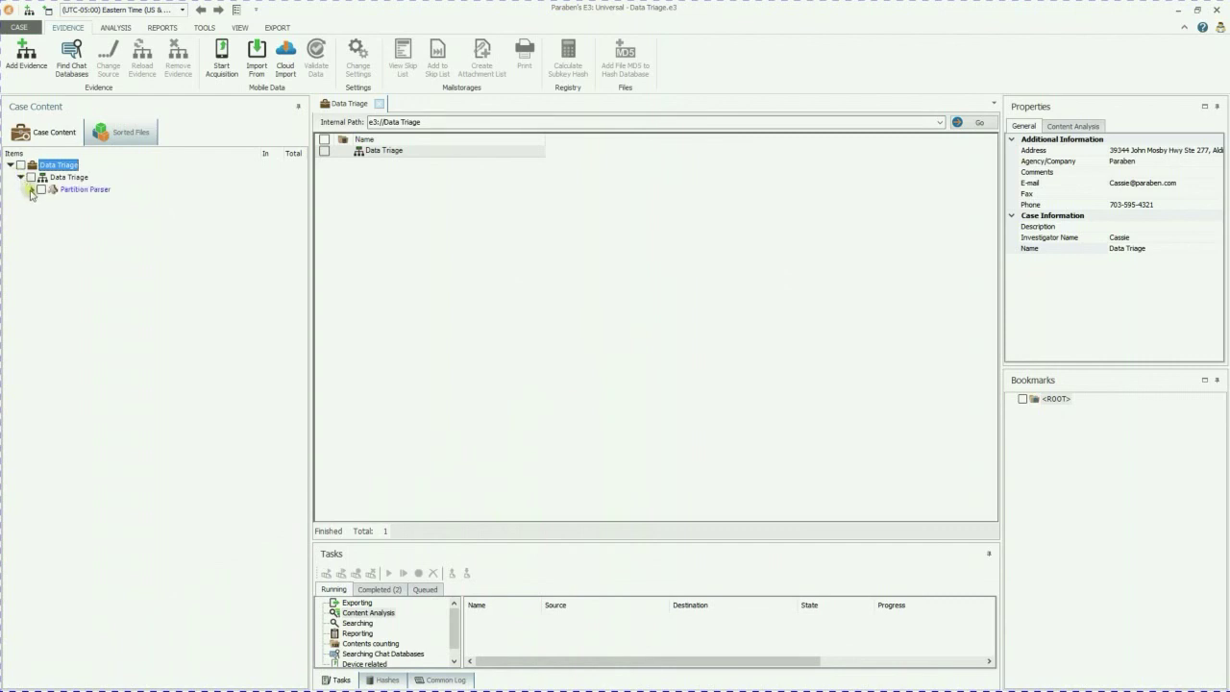
click(31, 189)
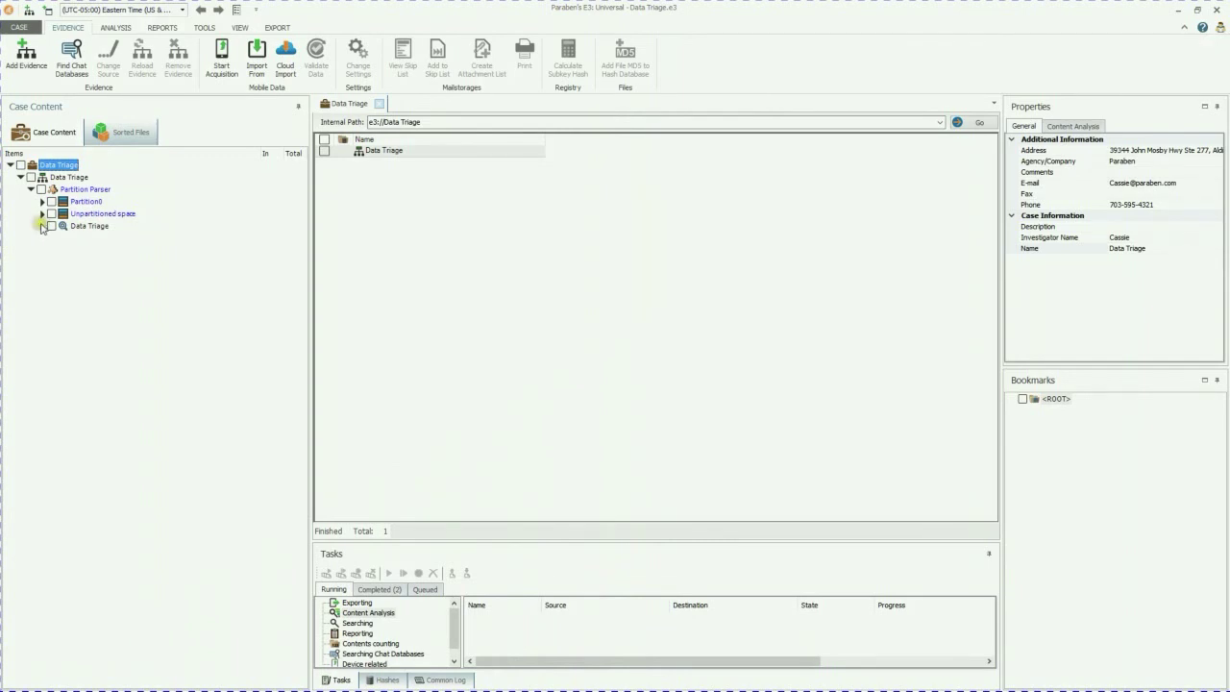
click(43, 227)
click(42, 226)
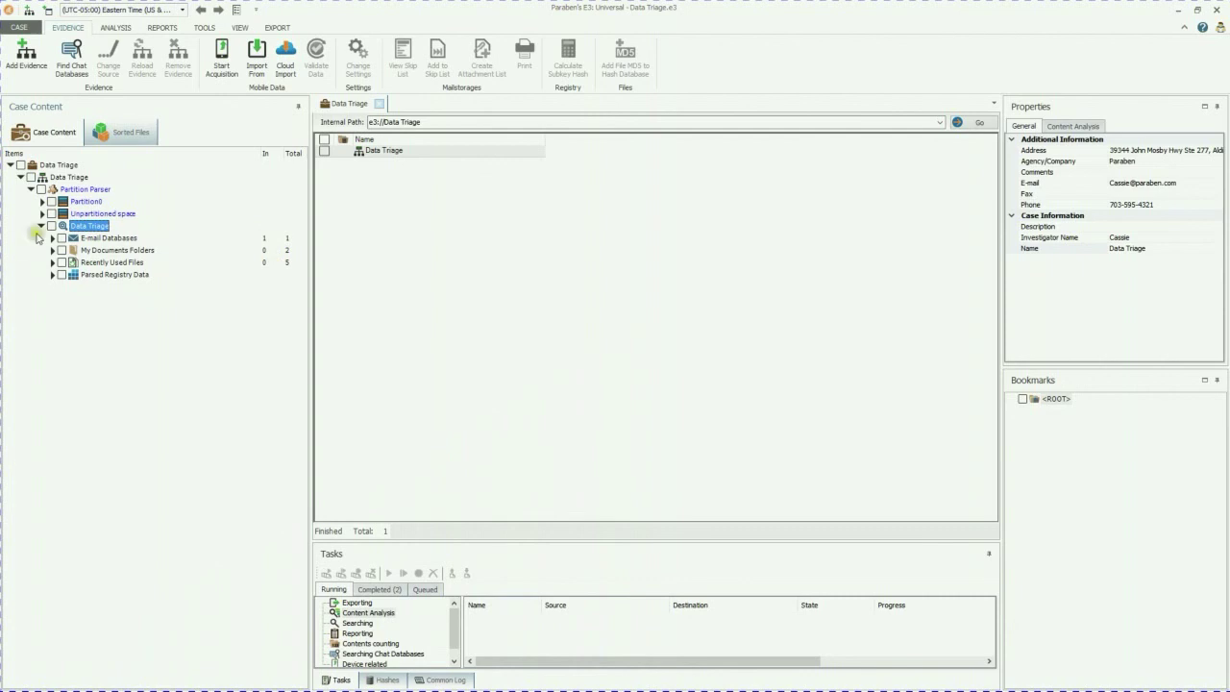
Review the triage results for E-mail Databases, My Documents Folders and Recently Used Files, and expand Parsed Registry Data down to the Microsoft Windows XP categories.
click(111, 239)
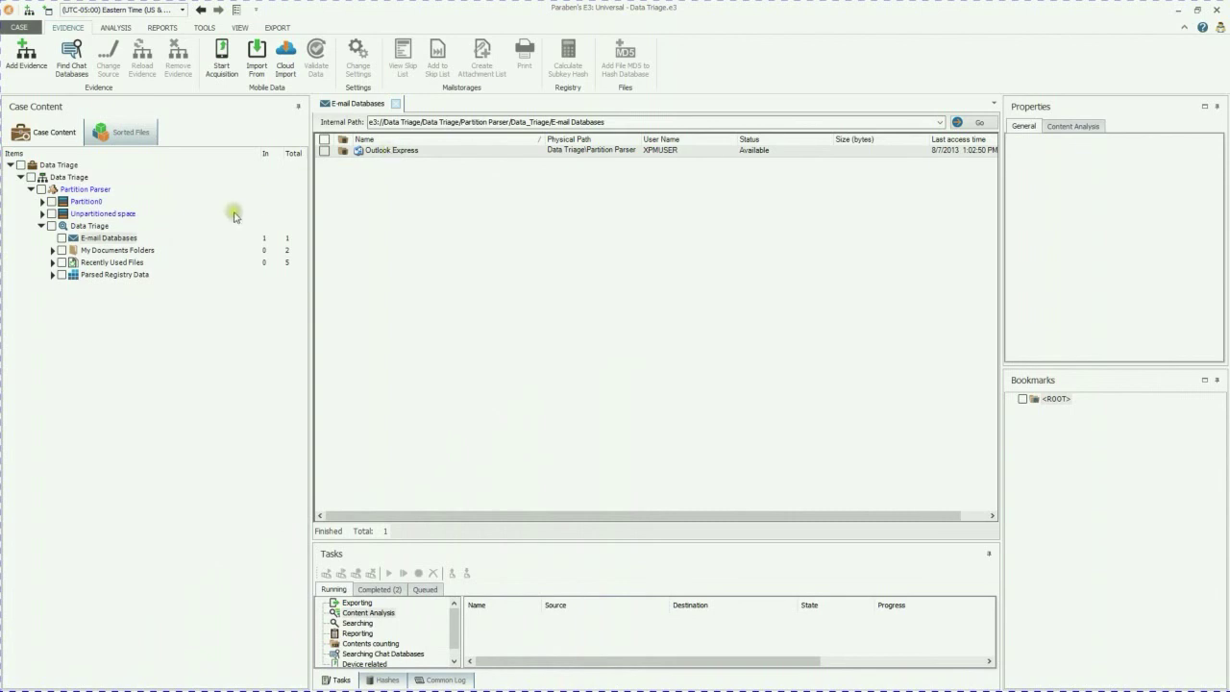
click(117, 250)
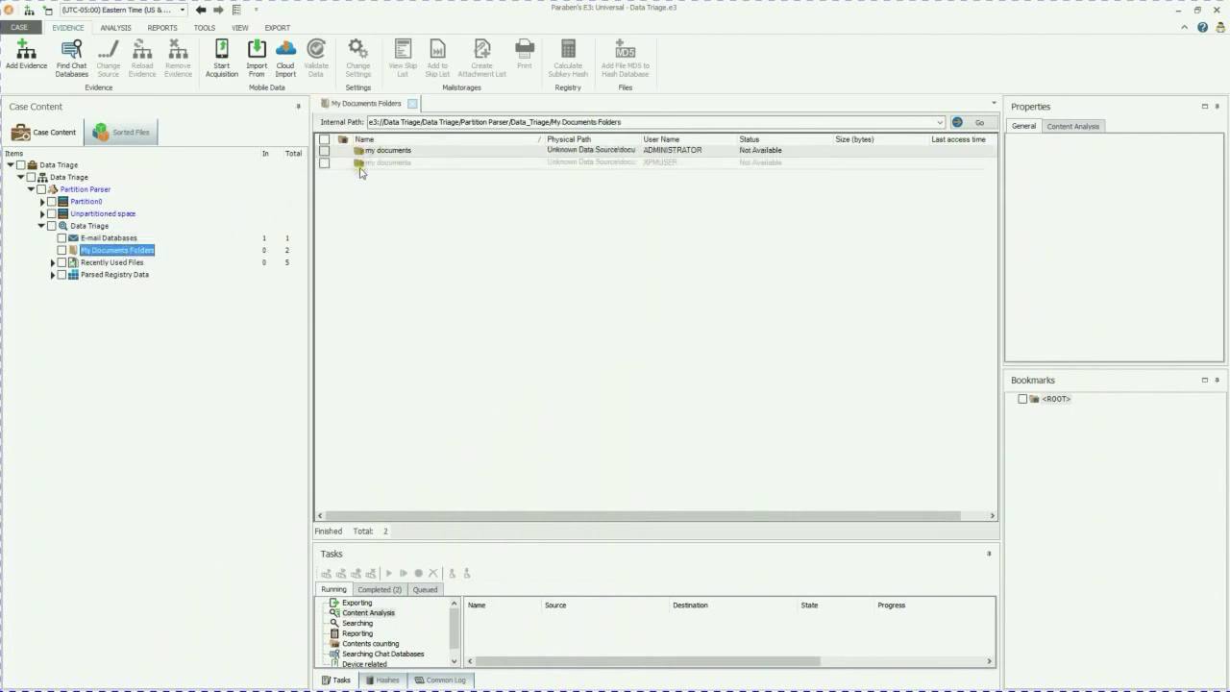
click(125, 263)
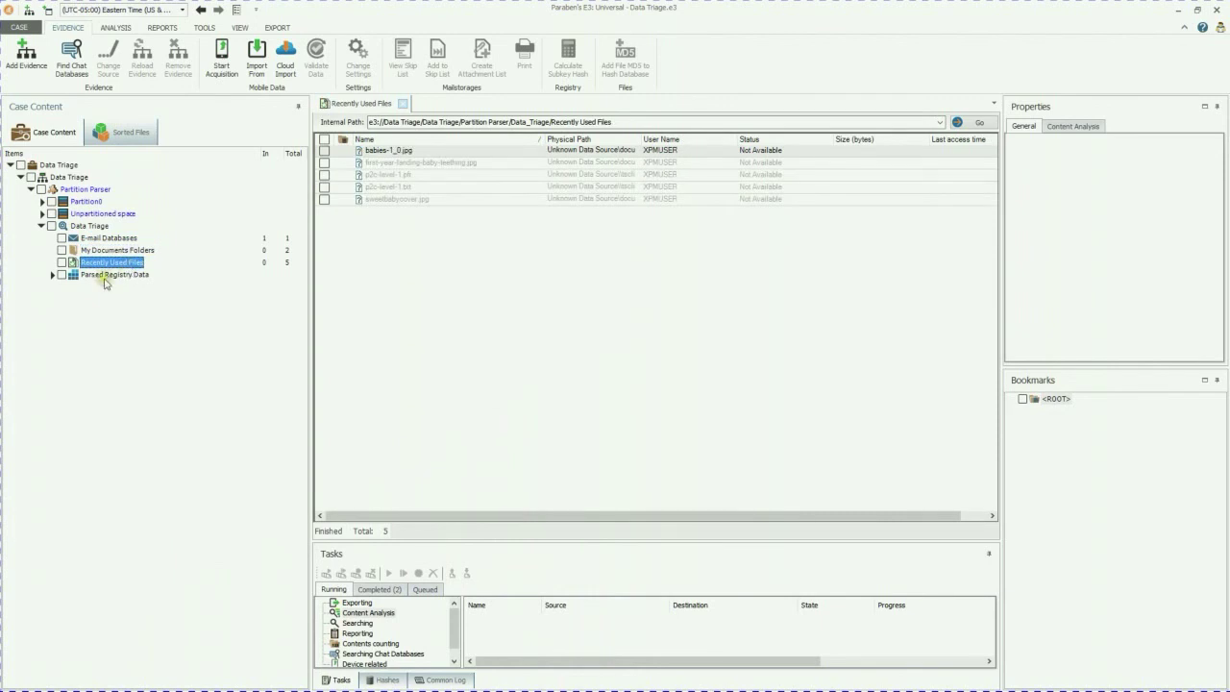
double_click(106, 277)
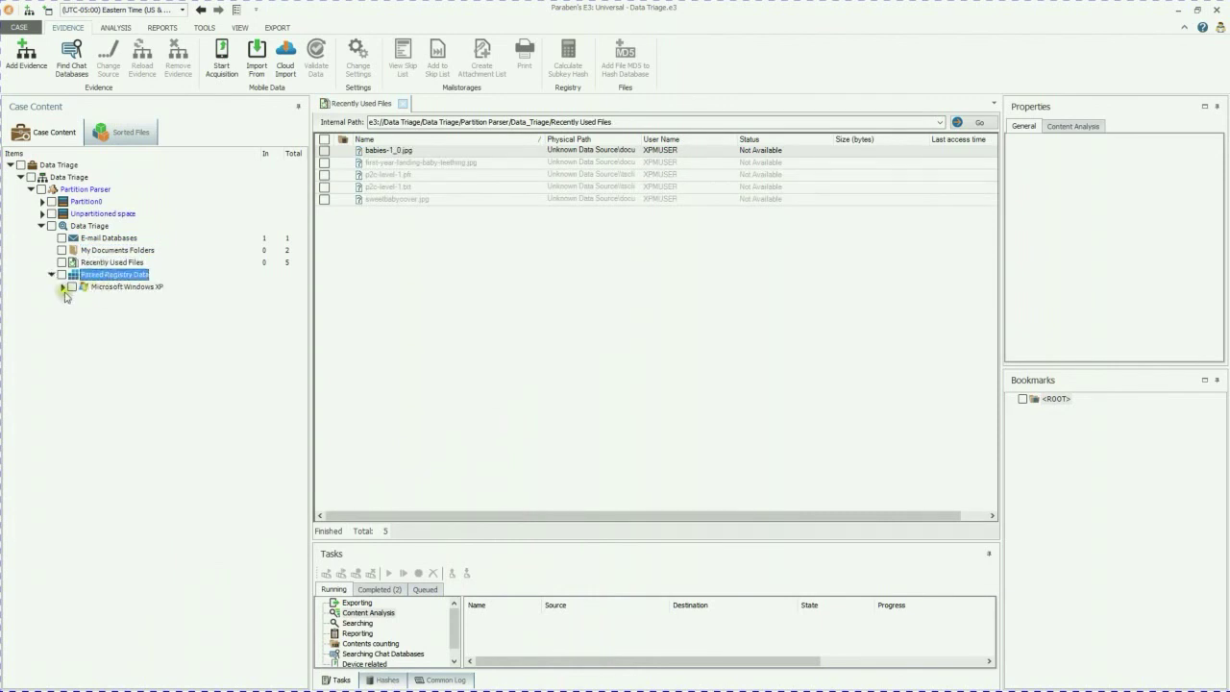
click(62, 287)
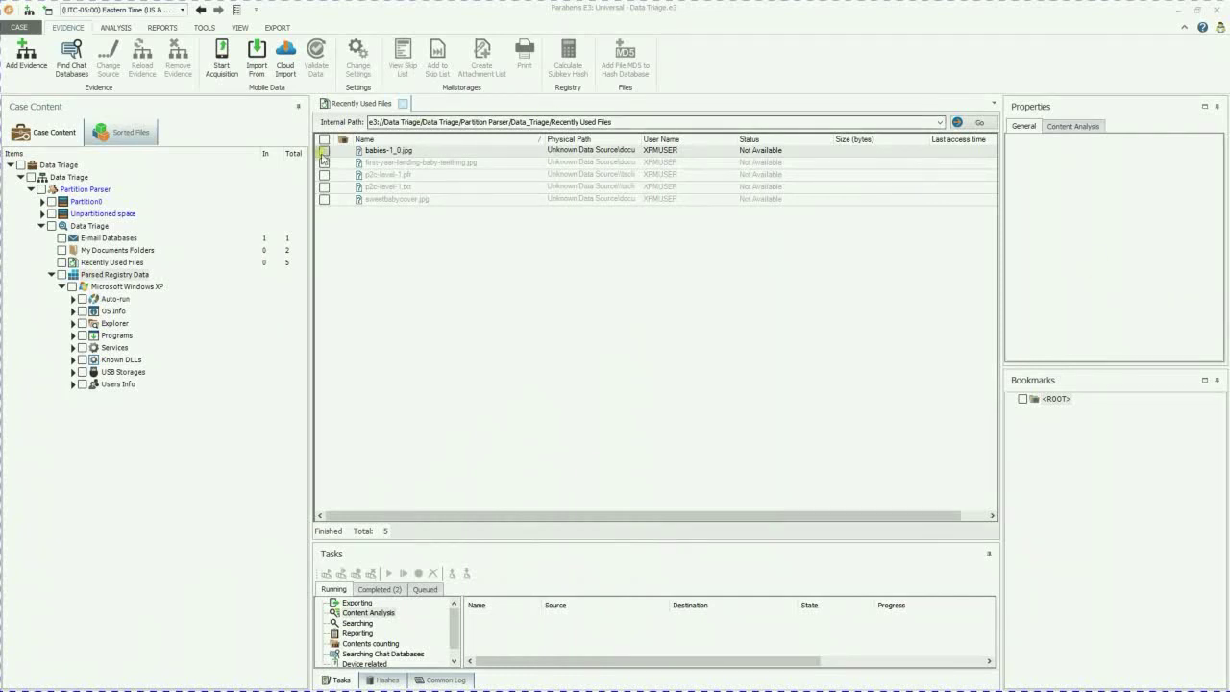
Try to open the Outlook Express item in the E-mail Databases triage results.
click(106, 240)
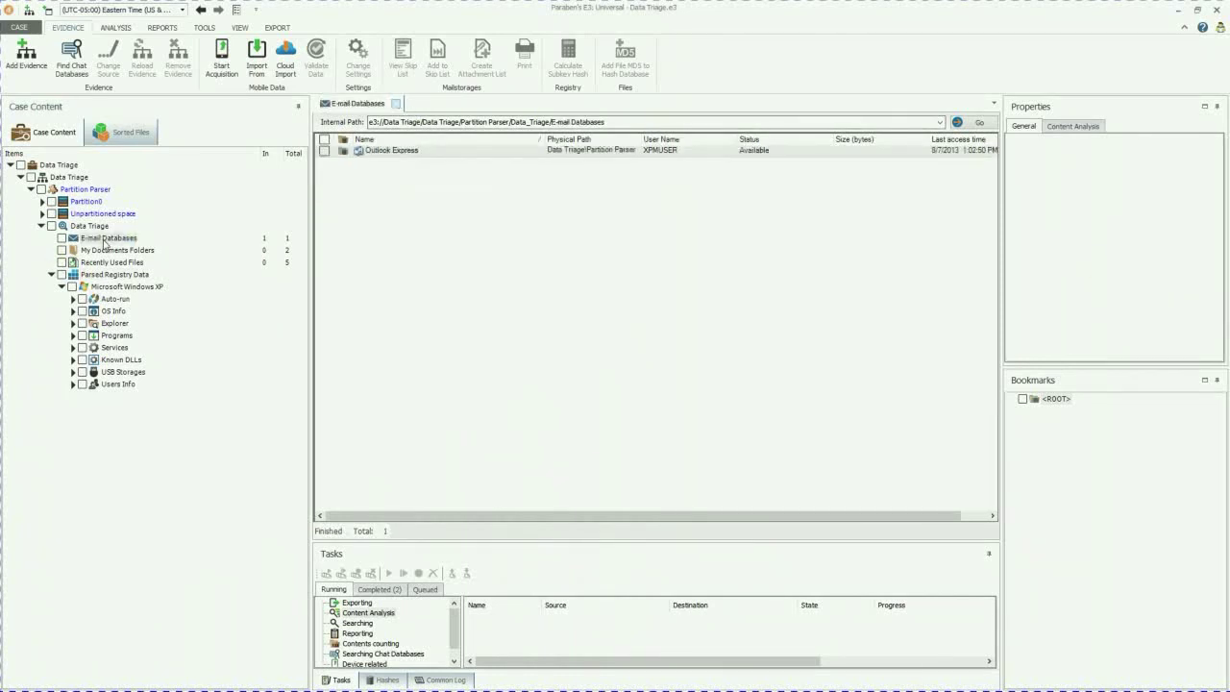
double_click(429, 153)
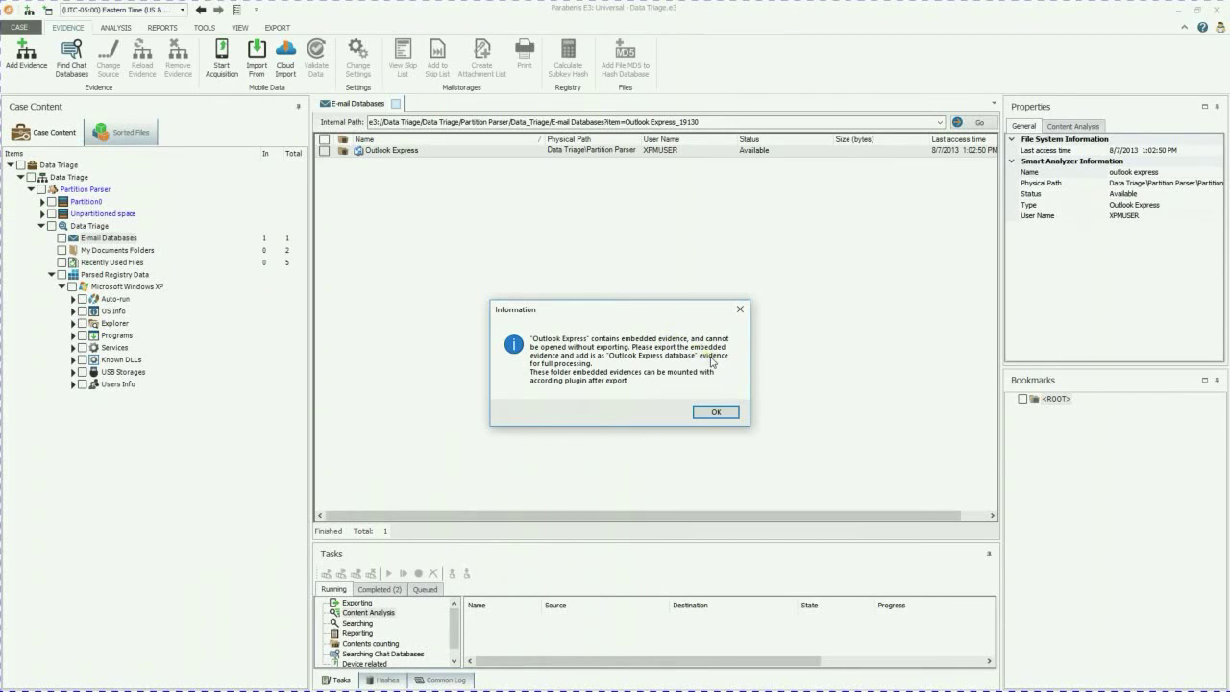
click(718, 412)
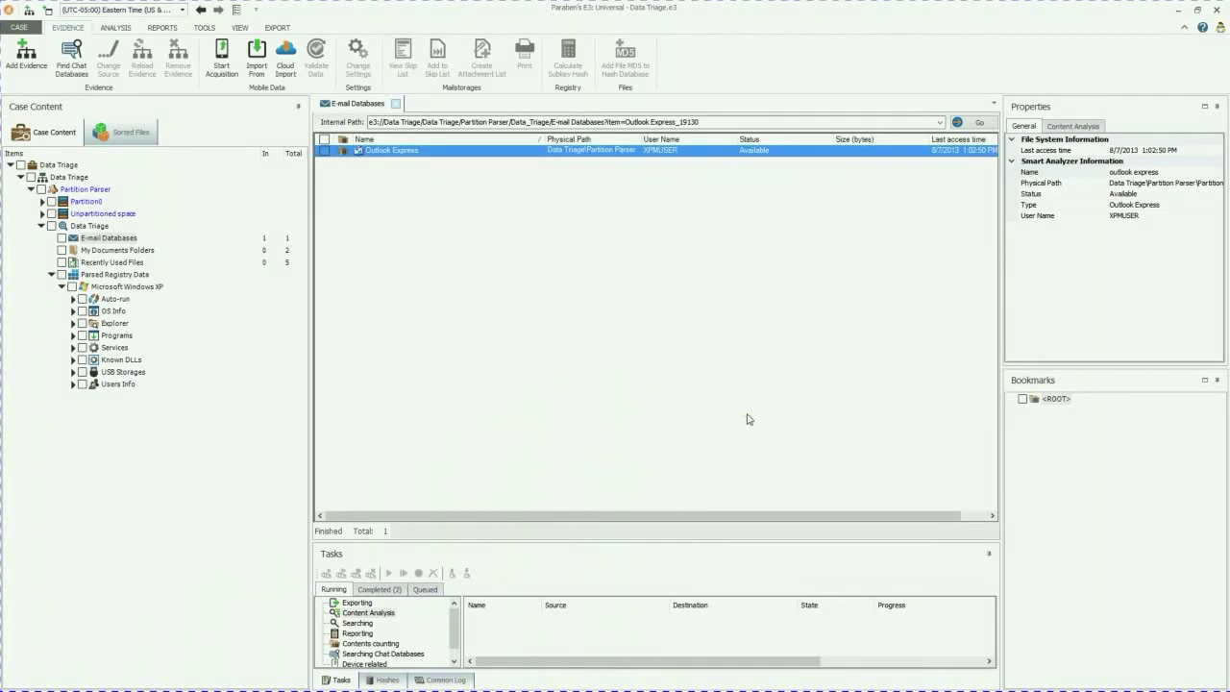
Go to the Outlook Express item's source location in the partition's file system and dismiss the information message.
right_click(633, 155)
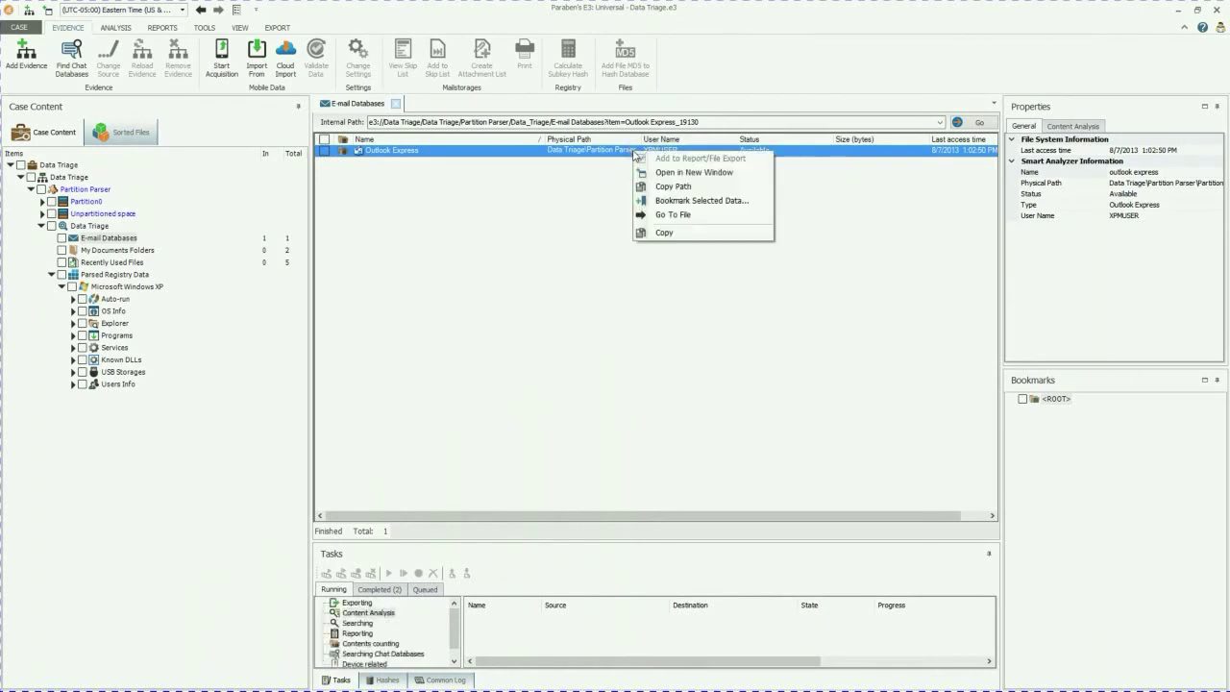
click(684, 214)
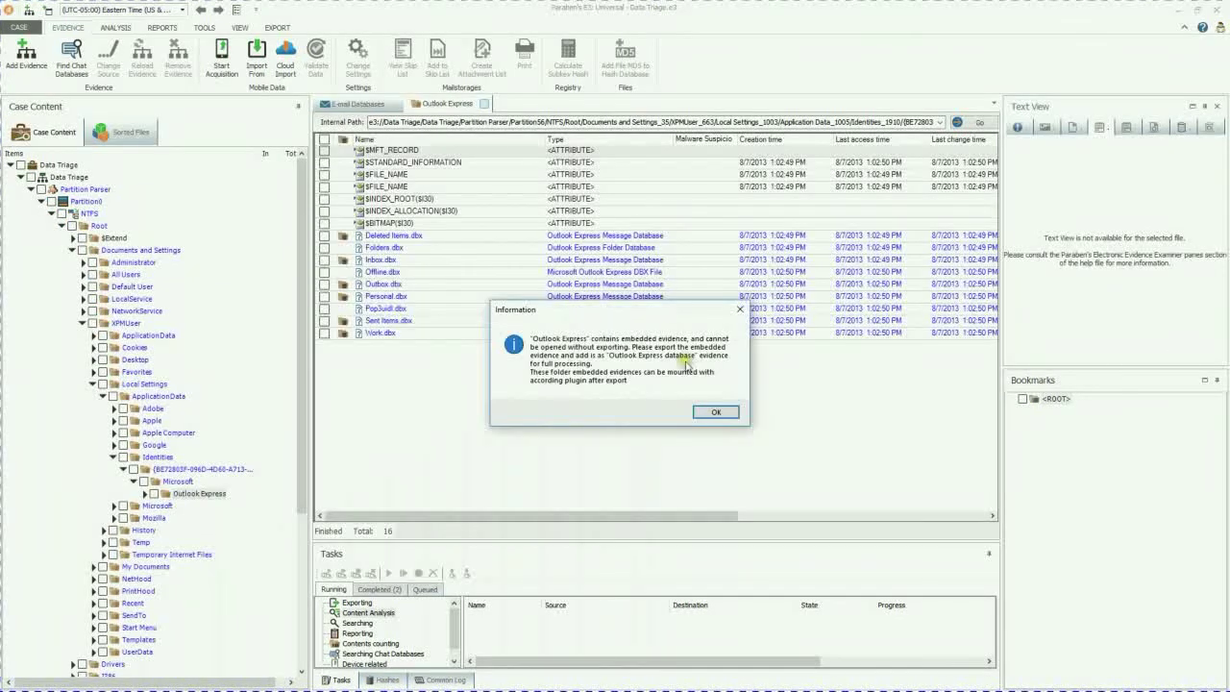
click(715, 411)
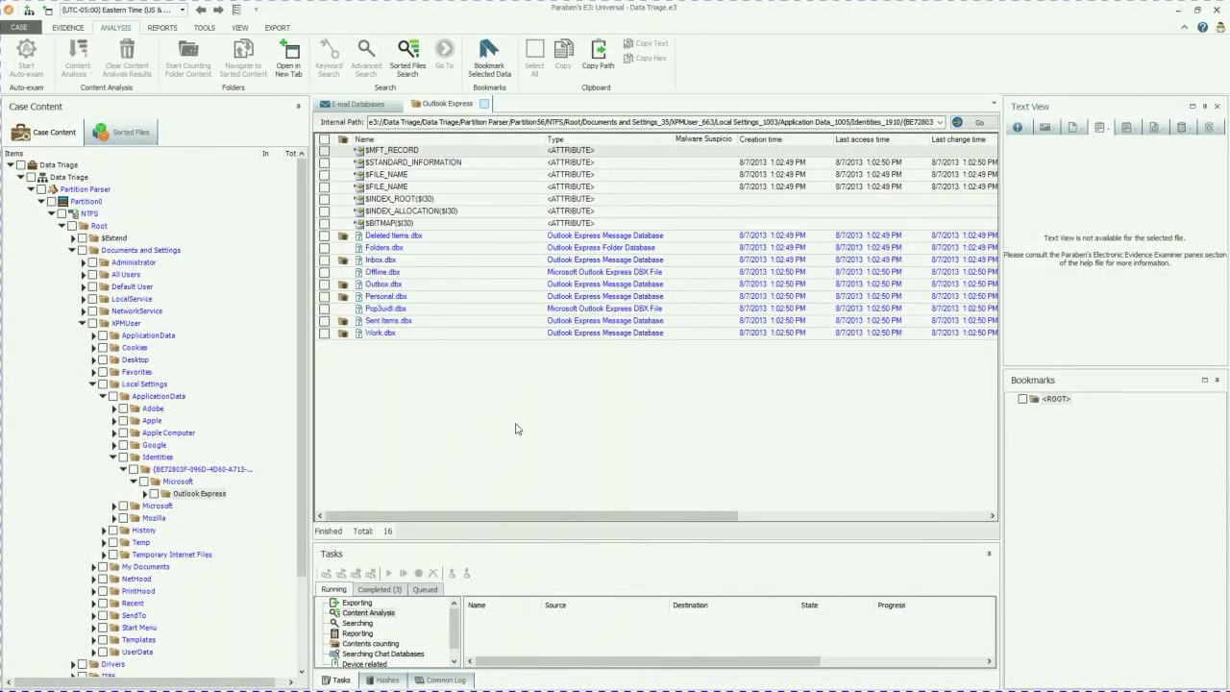
Export the Outlook Express folder recursively to the Data Triage case folder and dismiss the task notification.
click(199, 494)
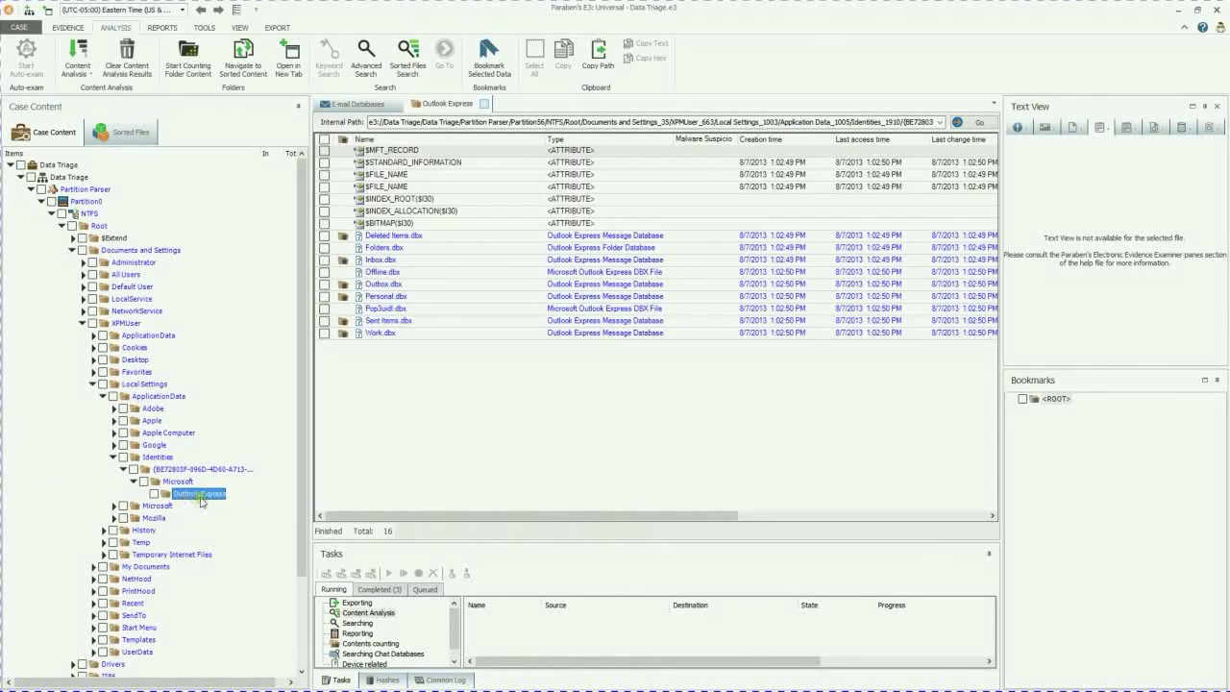
right_click(203, 498)
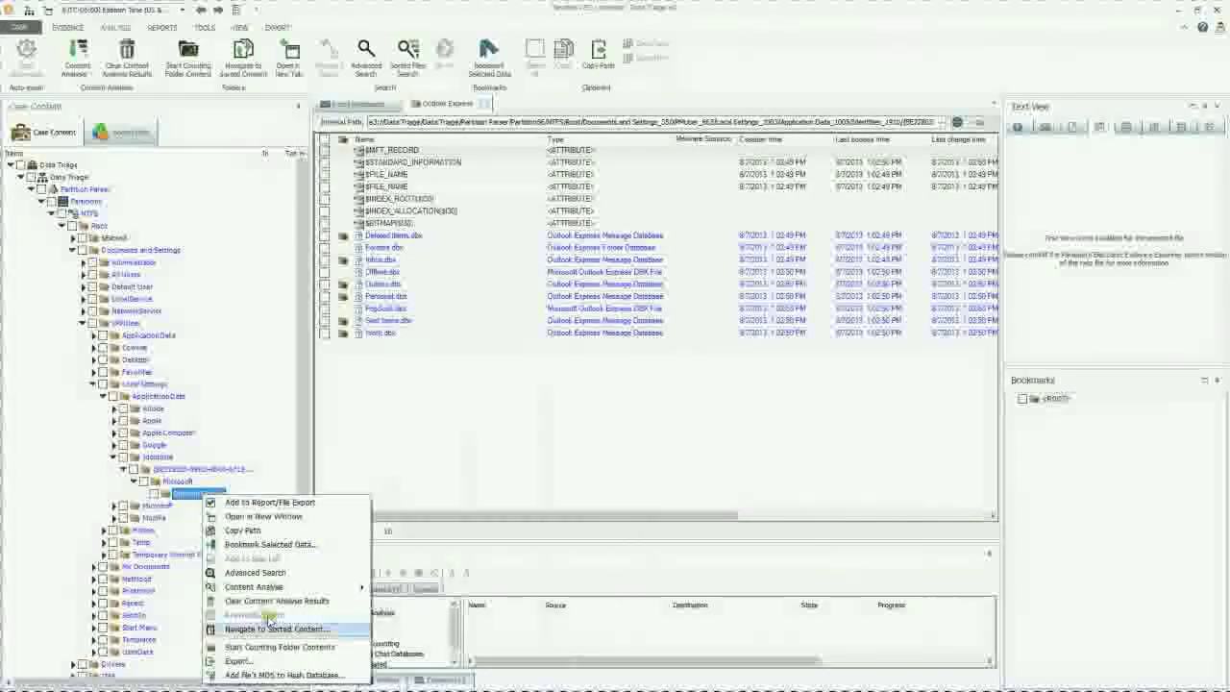
click(283, 661)
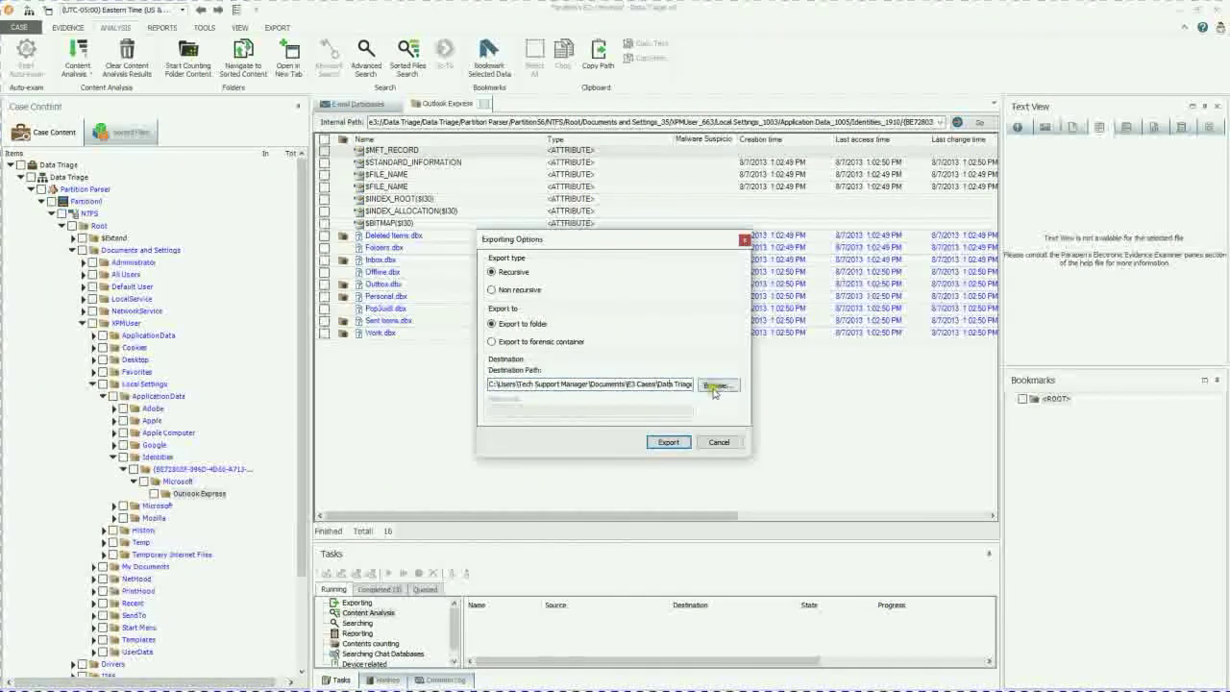
click(668, 416)
click(669, 442)
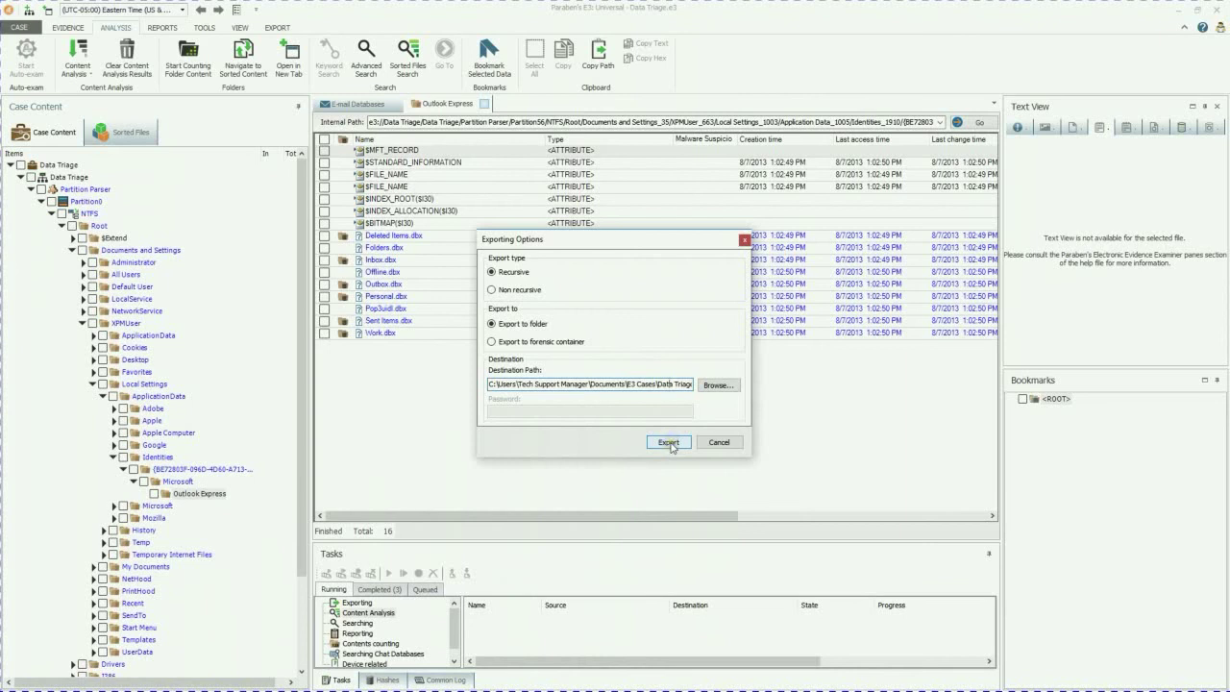
click(669, 443)
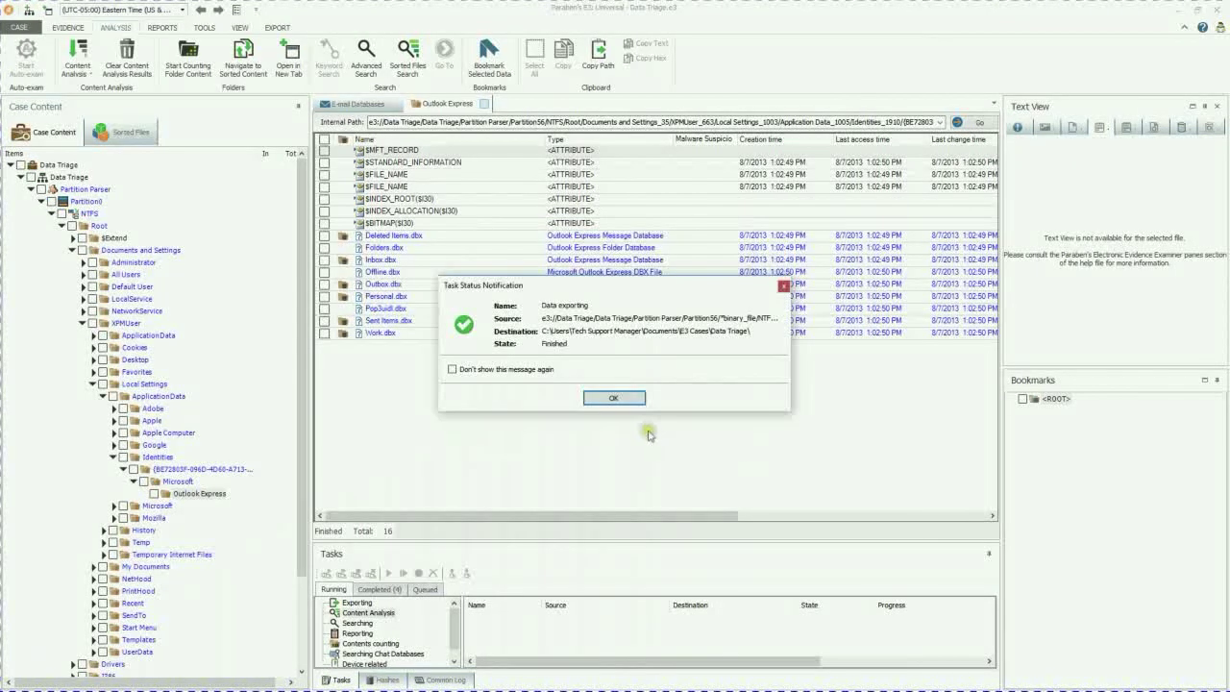
click(614, 398)
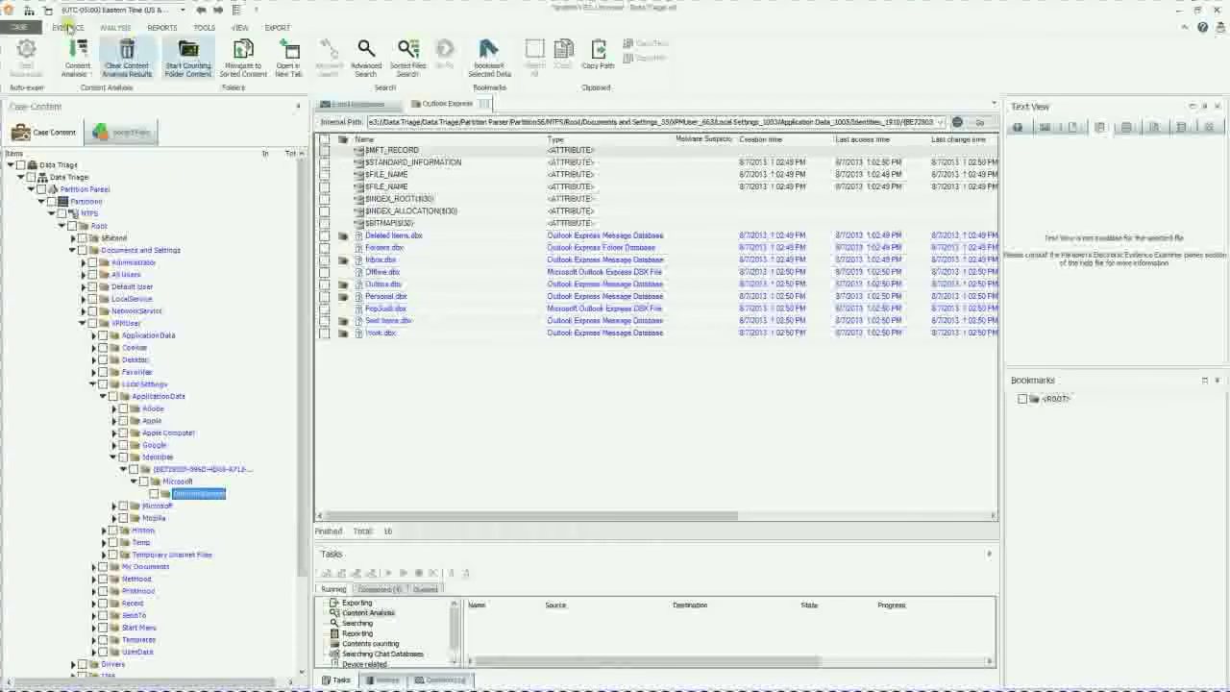
Add the exported Outlook Express folder from E3 Cases\Data Triage as new Outlook Express database evidence, using a folder as the source.
click(74, 28)
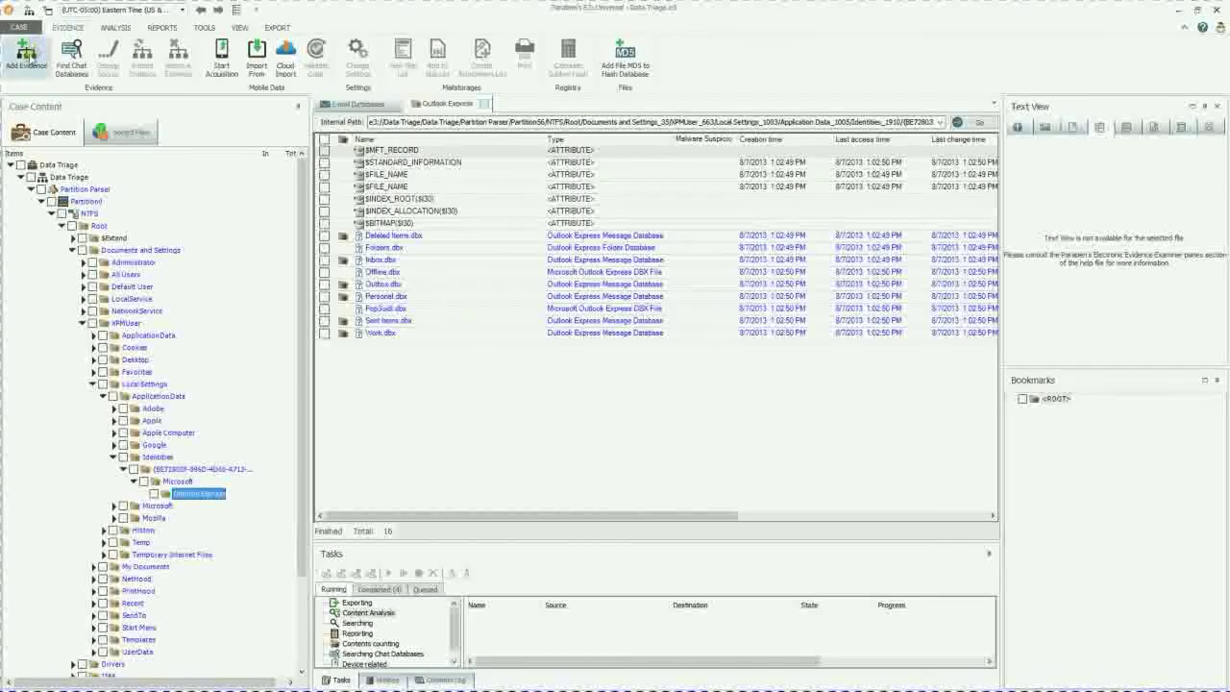
click(26, 53)
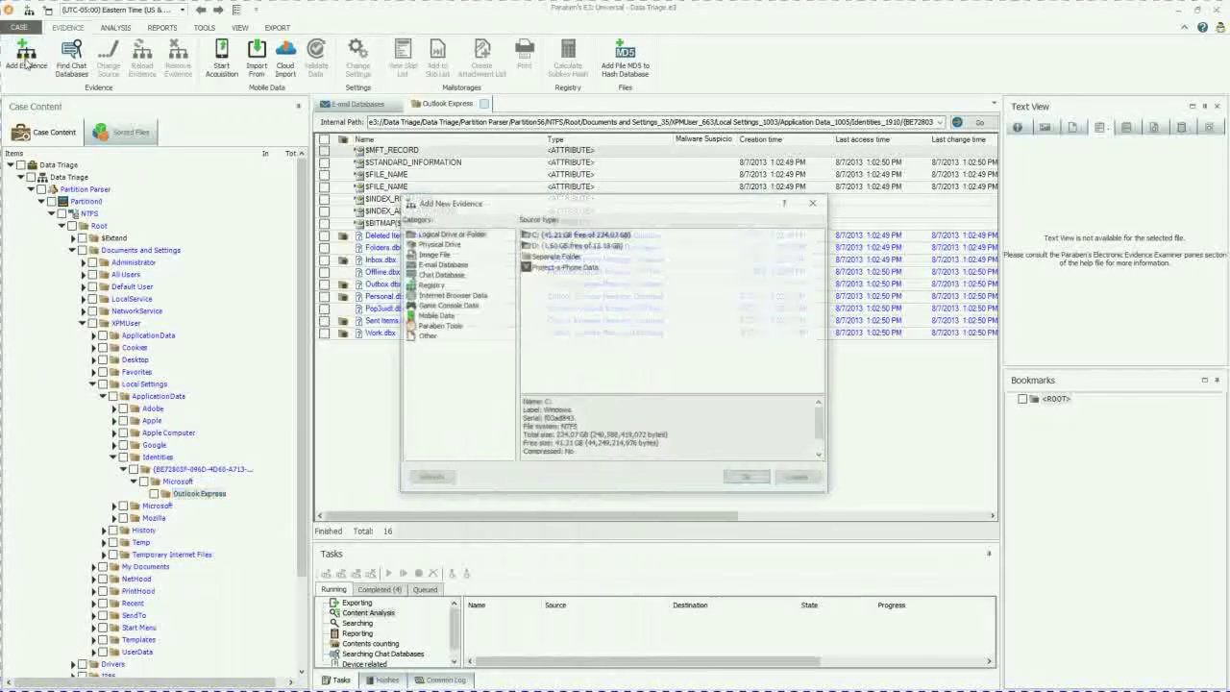
click(428, 264)
click(556, 354)
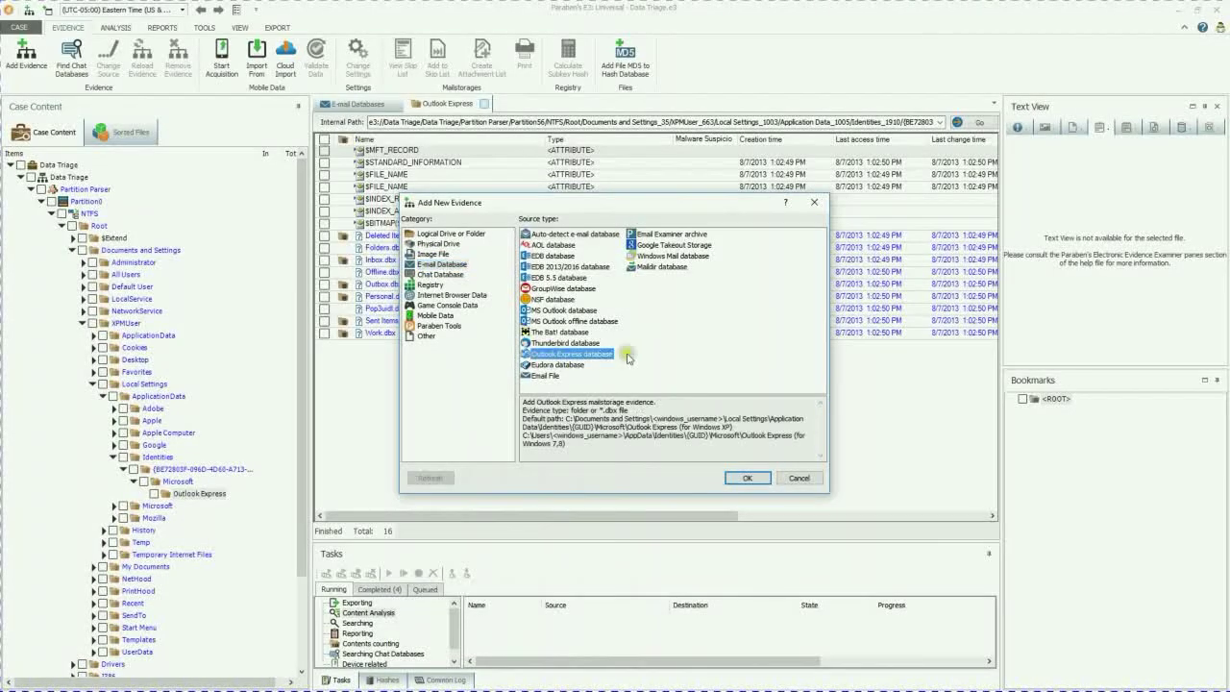
click(748, 478)
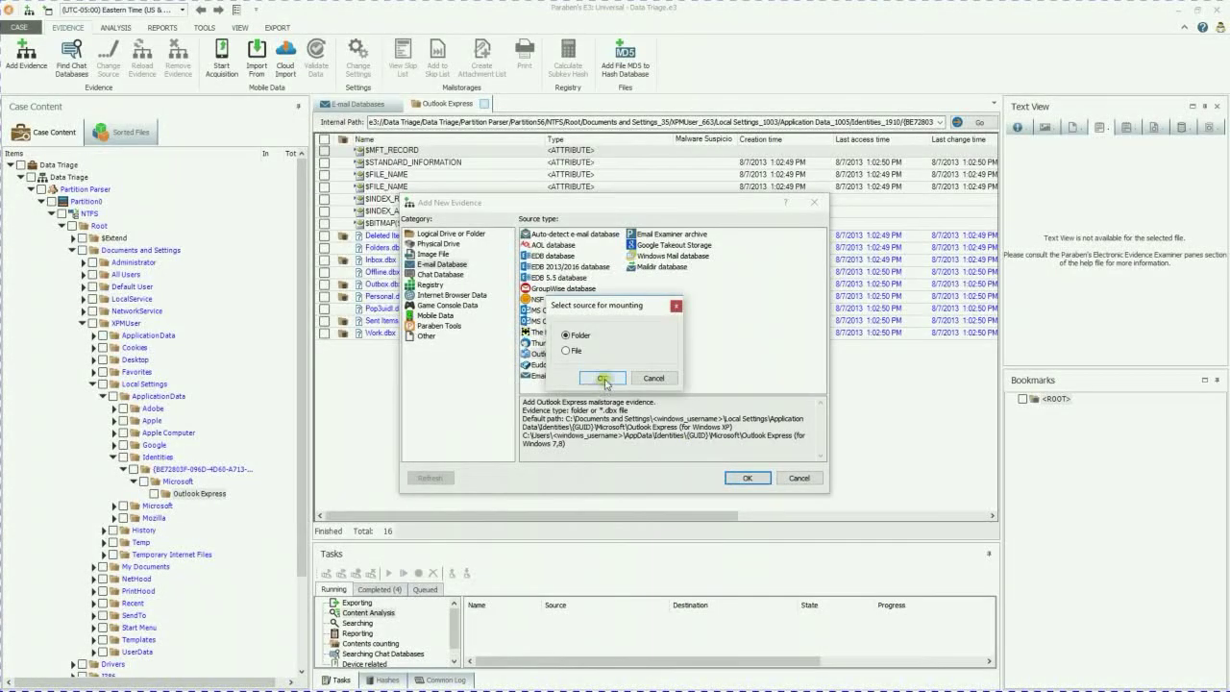
click(602, 377)
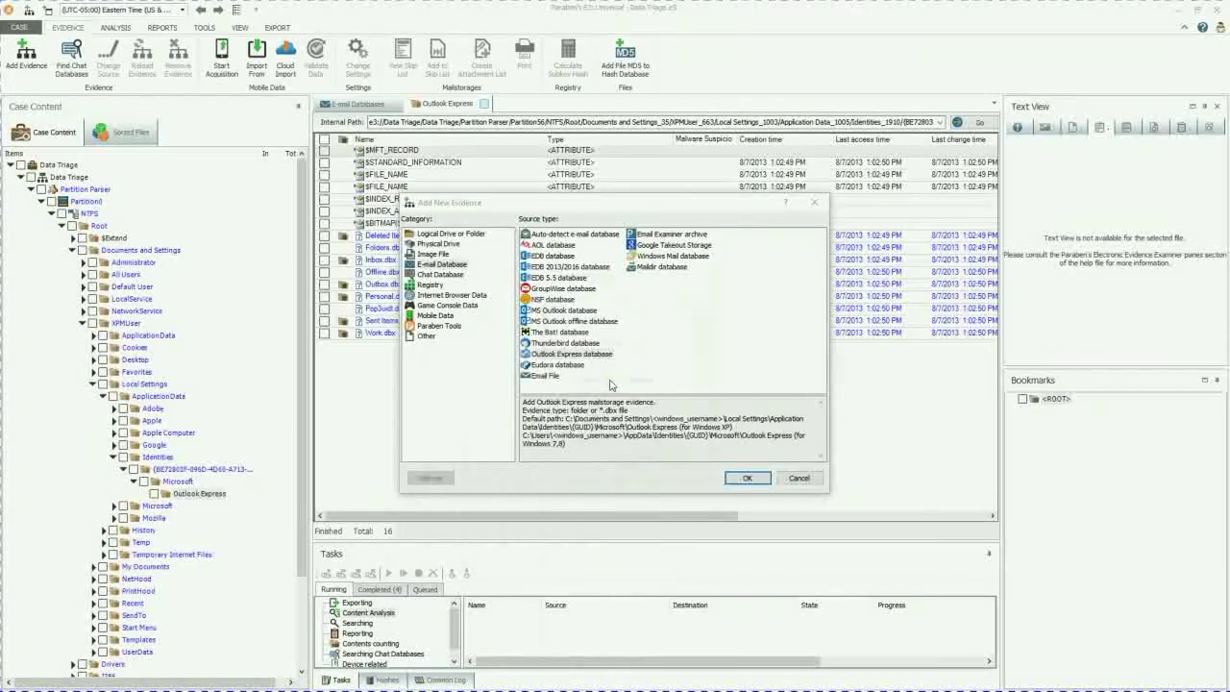
scroll(617, 396, down, 1)
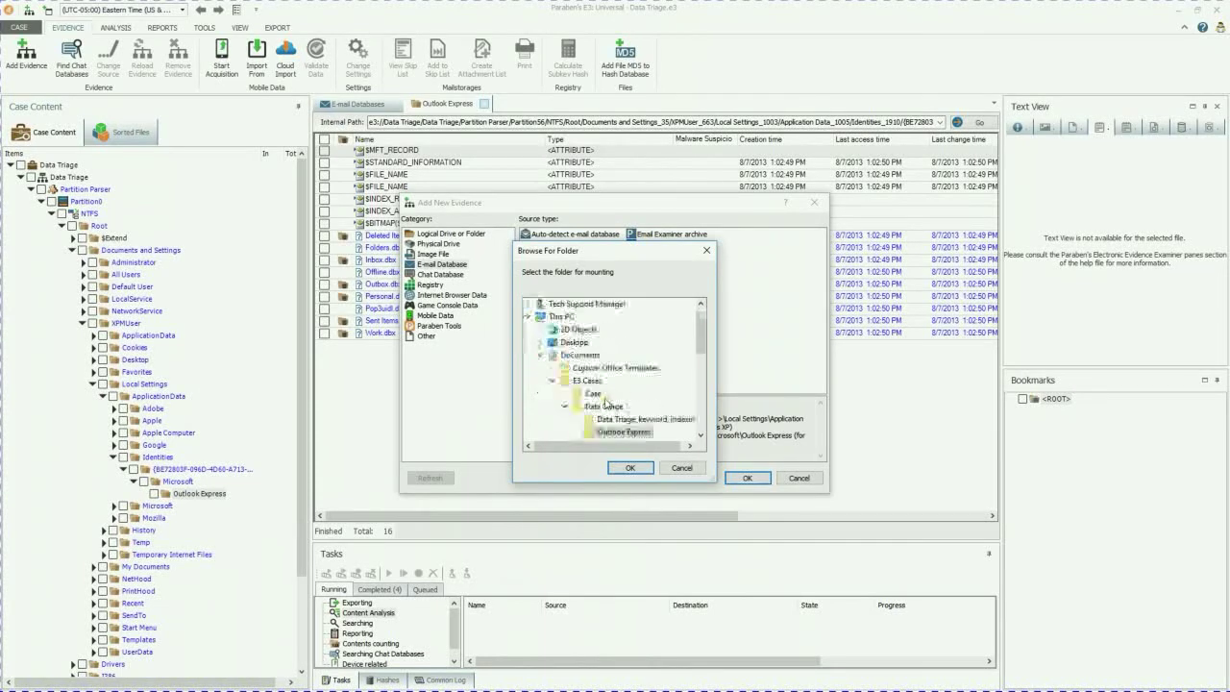
click(615, 432)
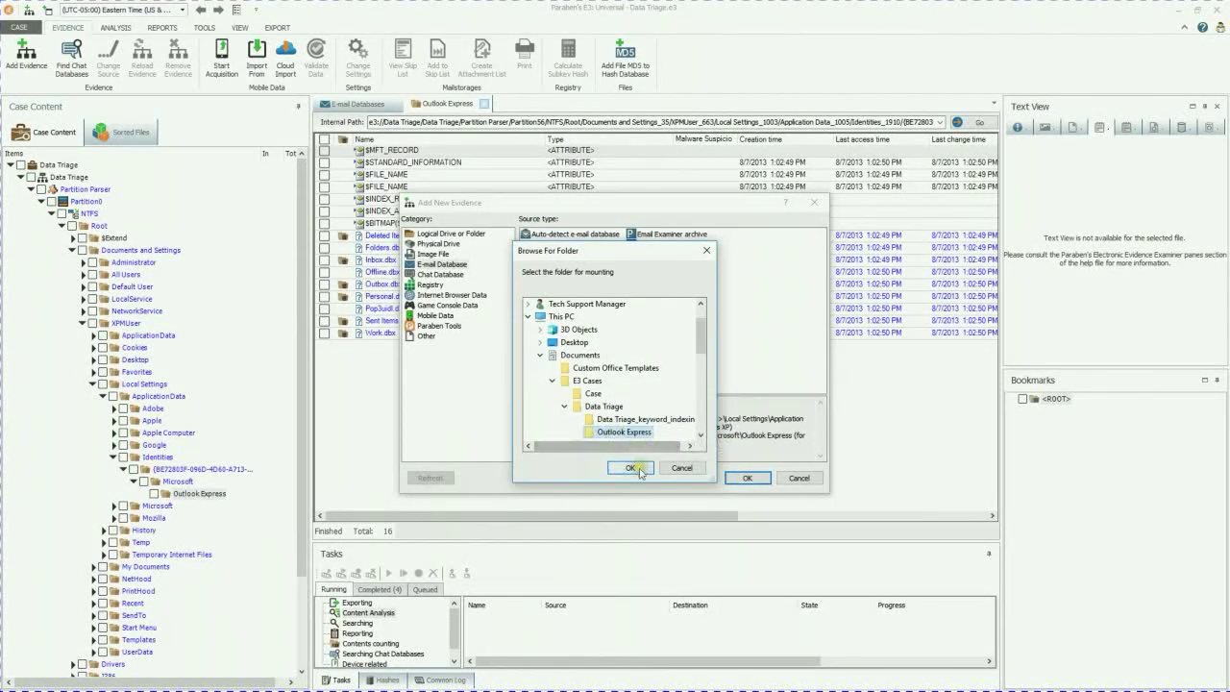
click(631, 467)
click(680, 376)
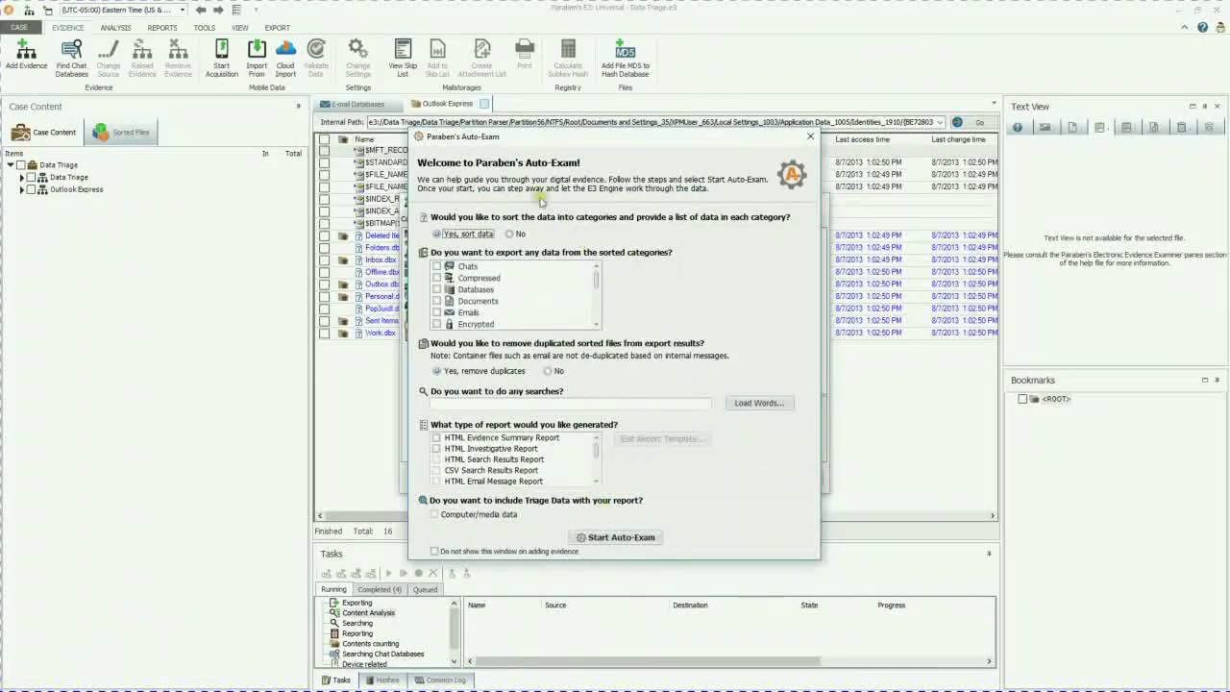
Run Auto-Exam with data sorting on the new Outlook Express evidence and dismiss the completion notices.
click(634, 537)
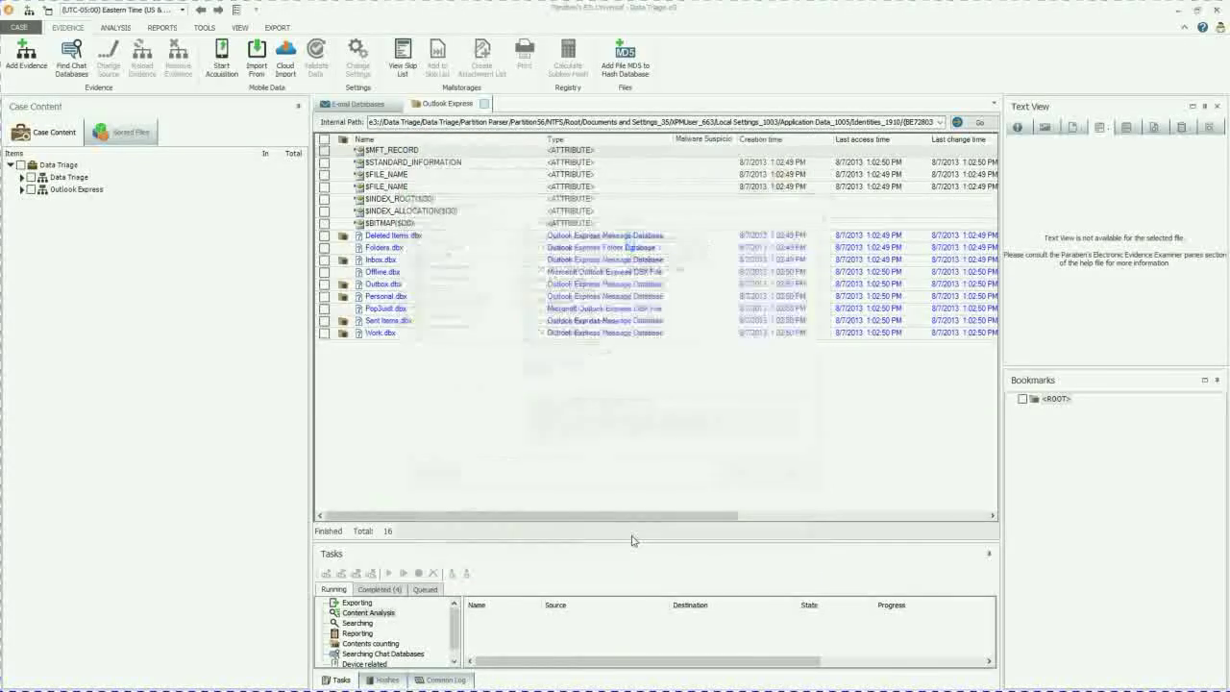
click(23, 190)
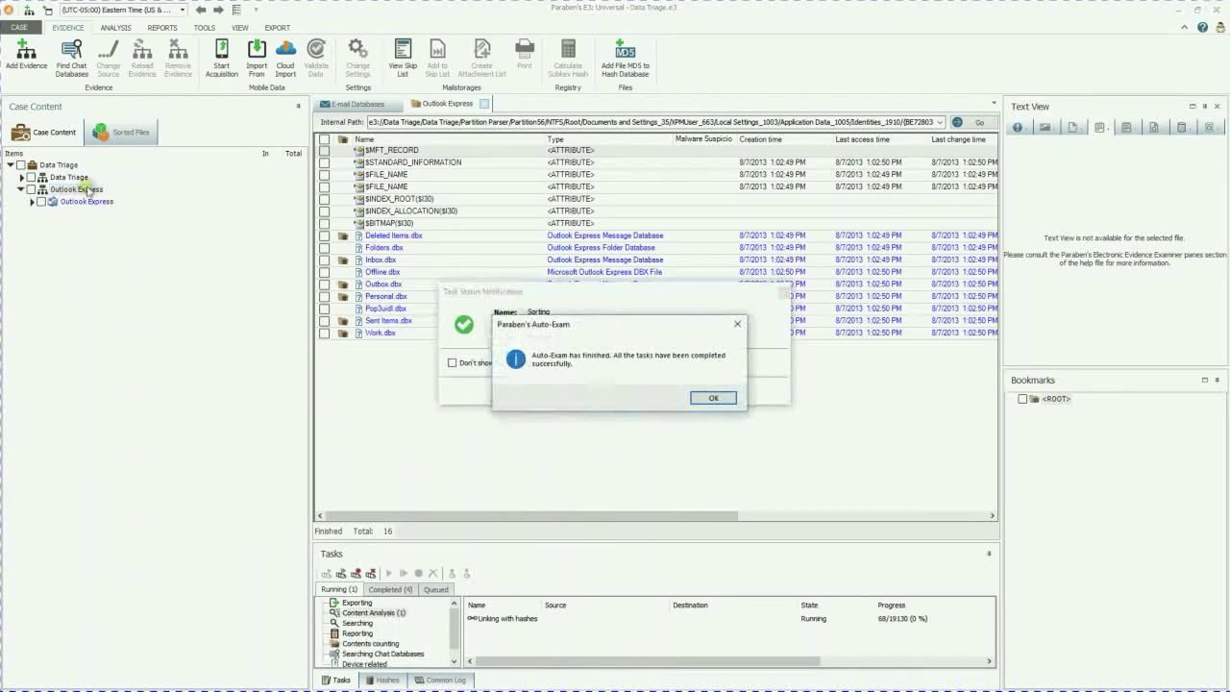
click(711, 397)
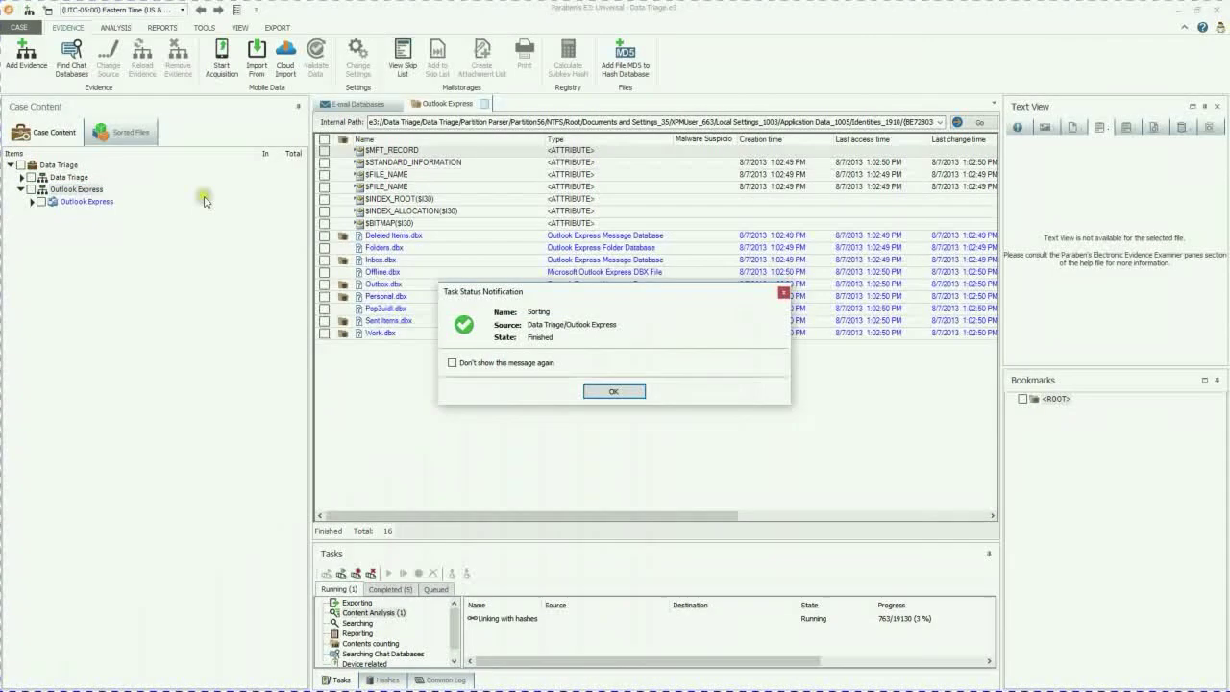
click(614, 393)
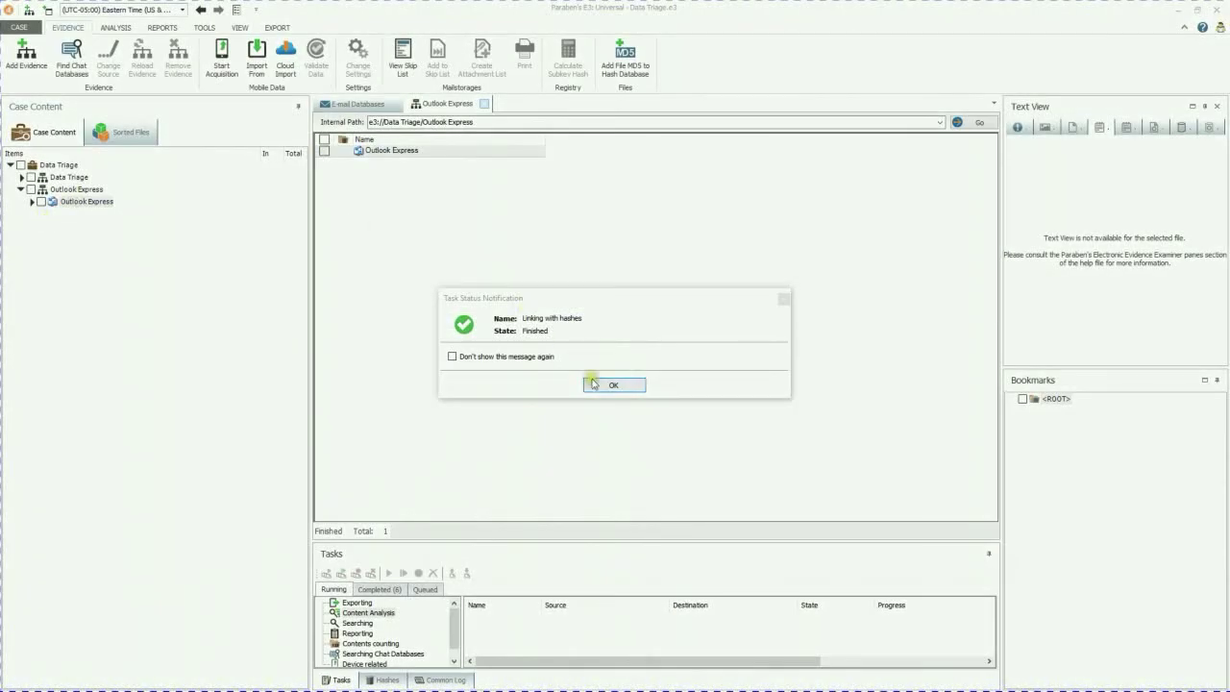
click(596, 385)
Expand the new Outlook Express evidence down to the mail folders under Local Folders.
click(31, 202)
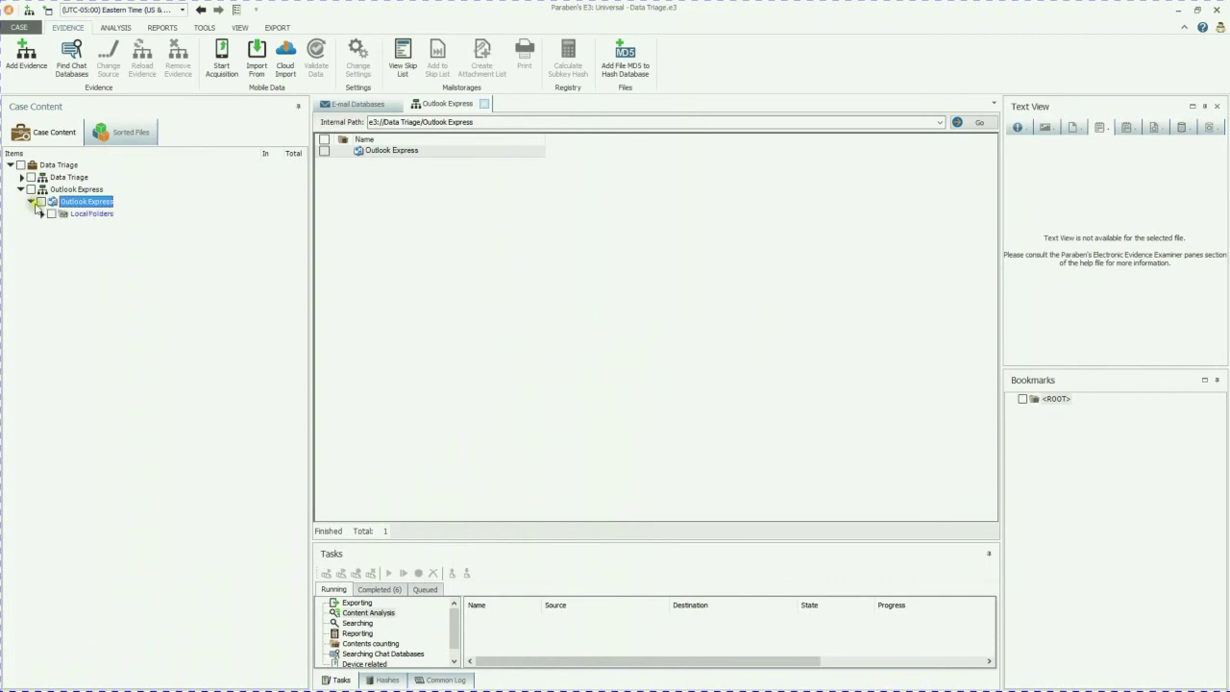
click(41, 214)
click(41, 214)
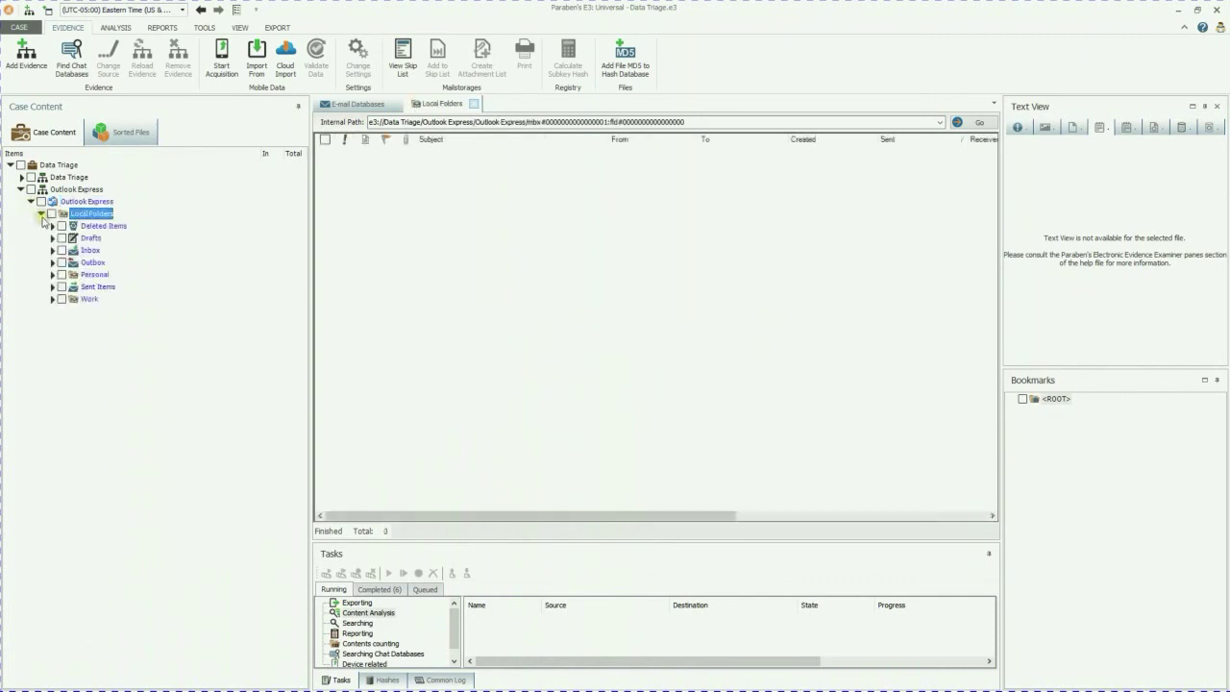
Count the folder contents of Local Folders in the Outlook Express evidence and dismiss the task notifications.
click(100, 28)
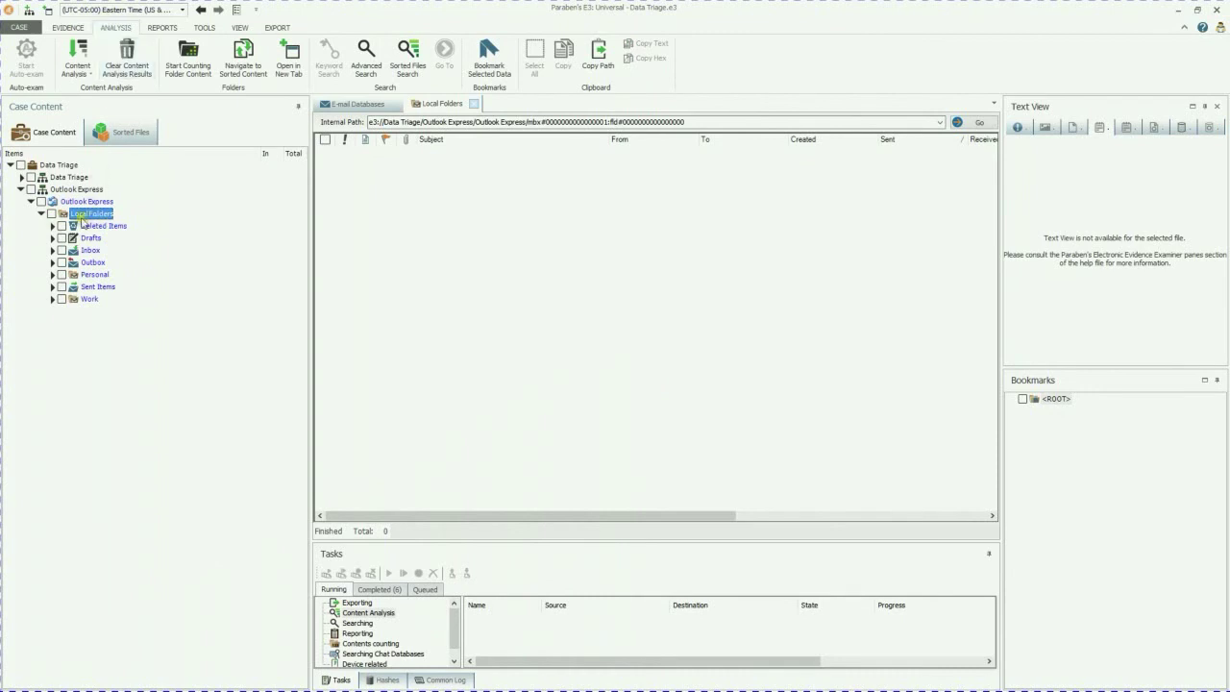
click(188, 53)
click(622, 391)
click(188, 57)
click(615, 391)
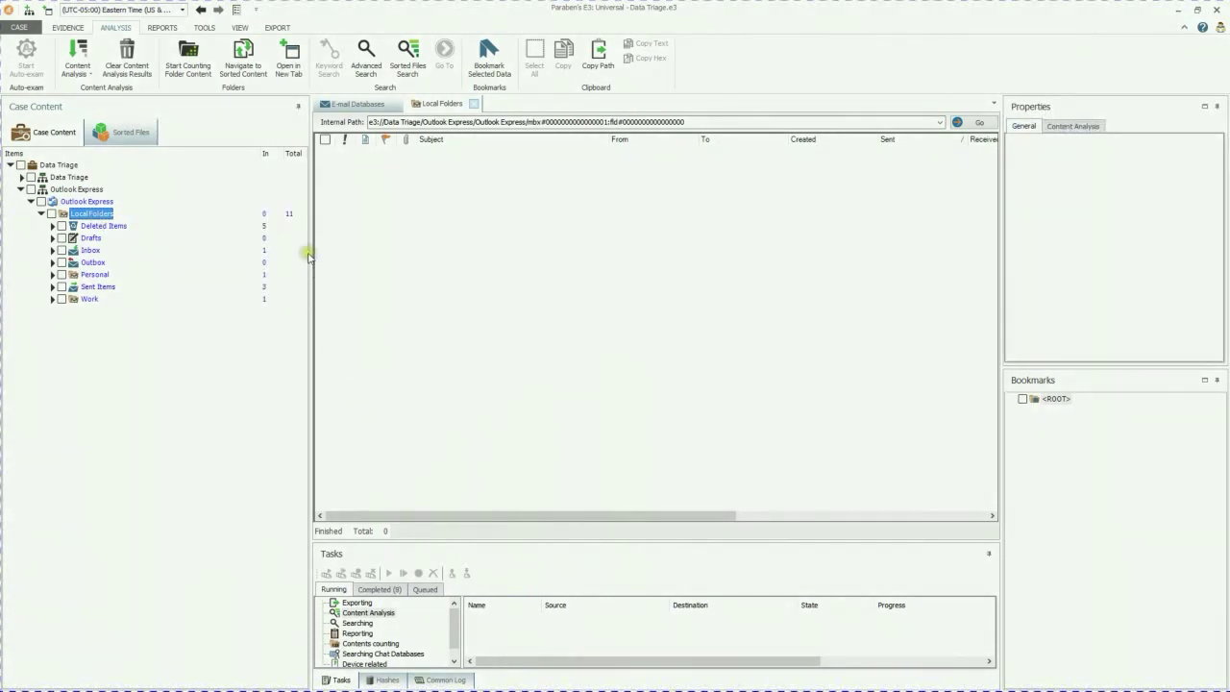
click(273, 212)
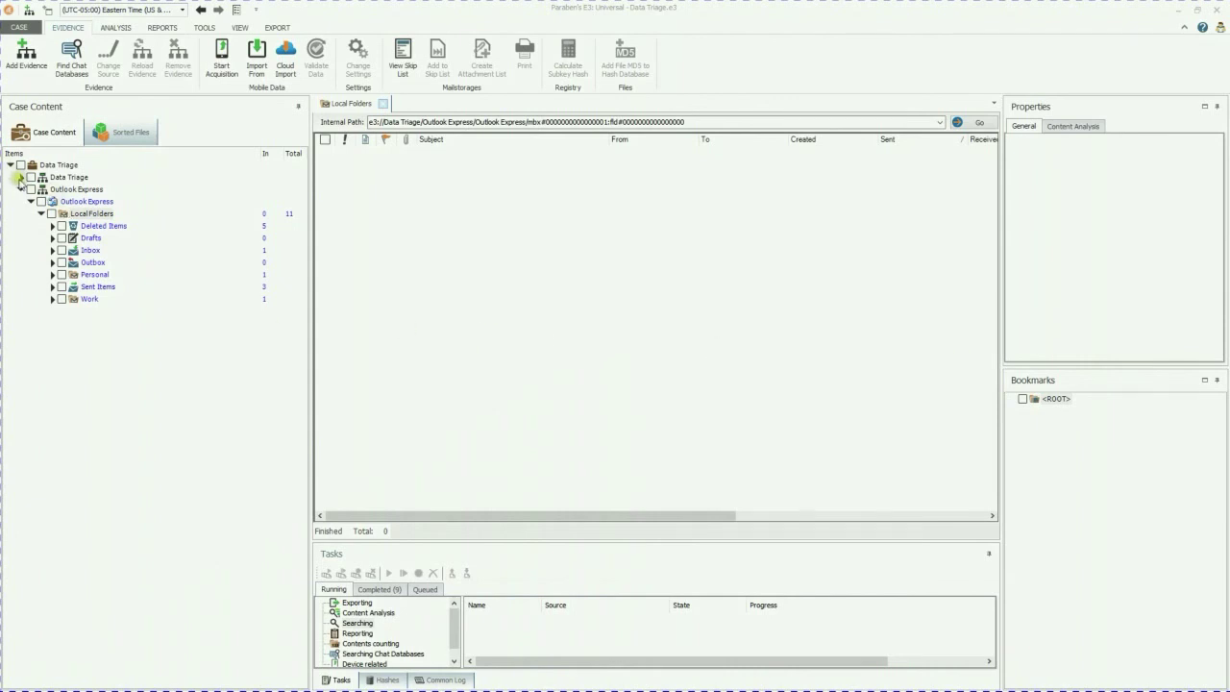
Review the My Documents Folders triage results with a widened Physical Path column, and inspect the first two images in Recently Used Files.
click(20, 177)
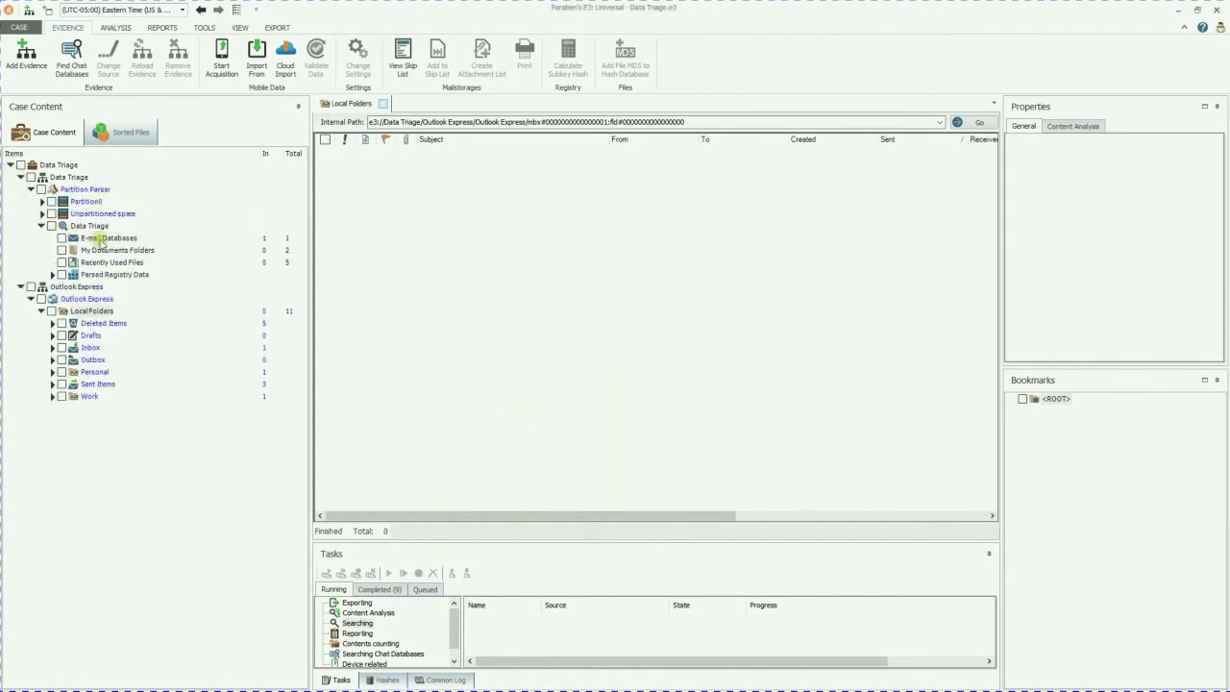
click(107, 250)
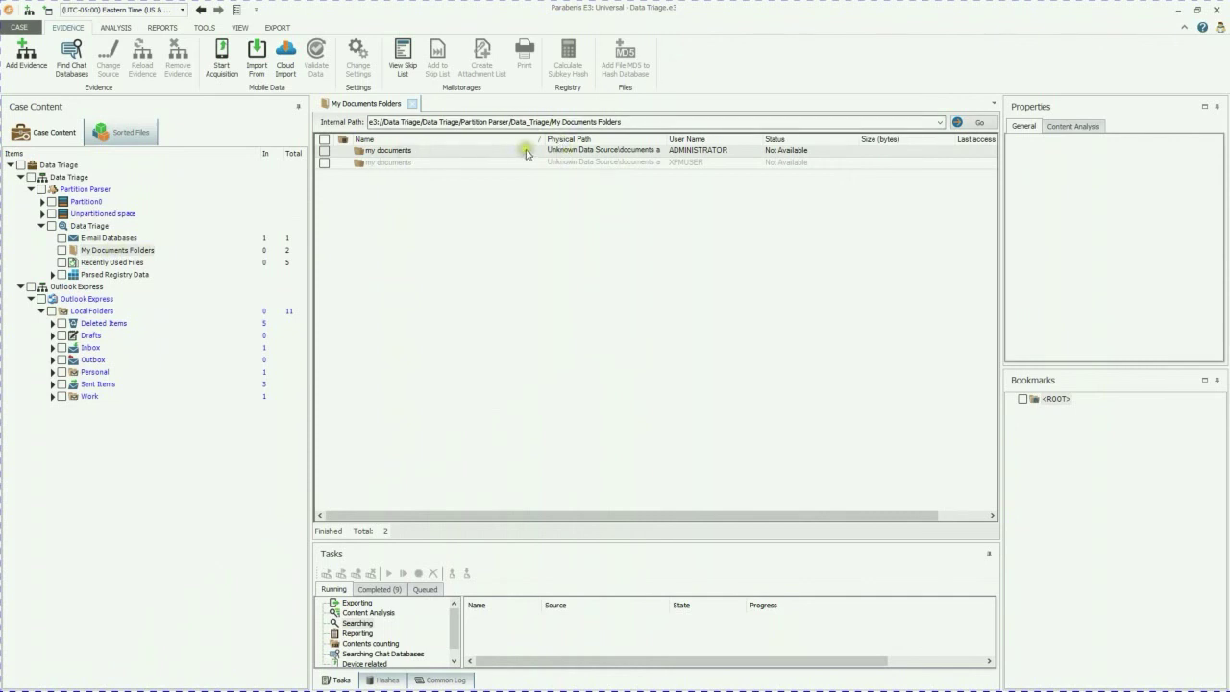
drag(669, 135, 794, 137)
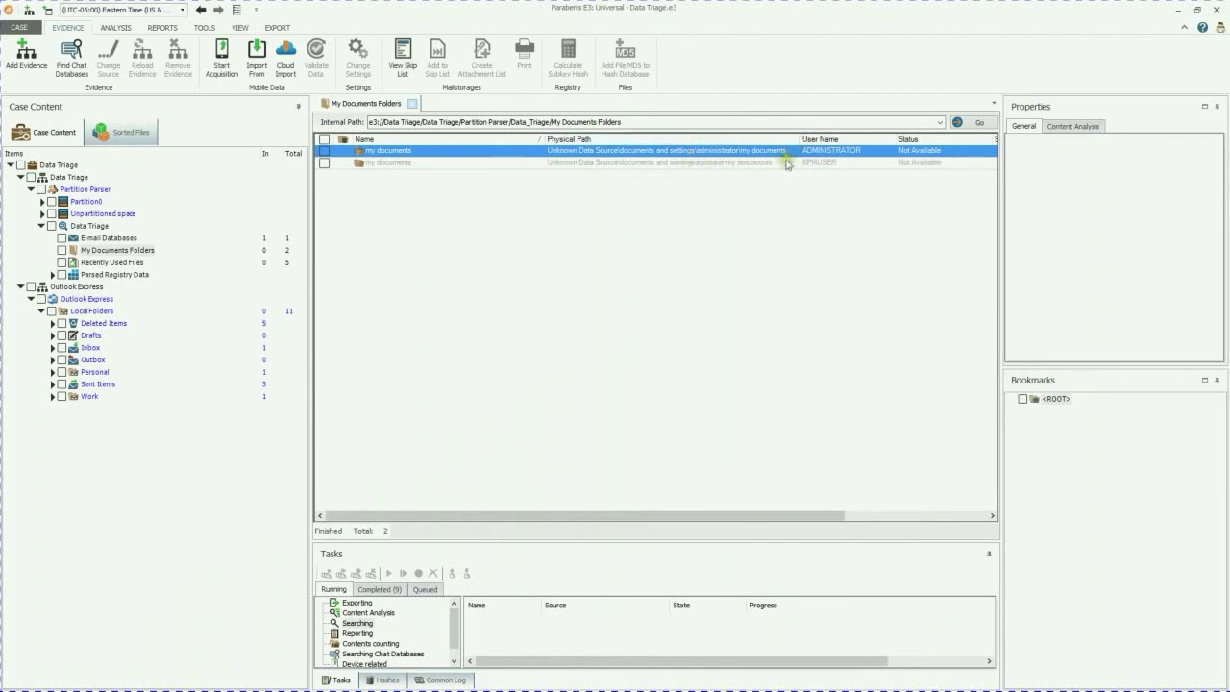
click(107, 263)
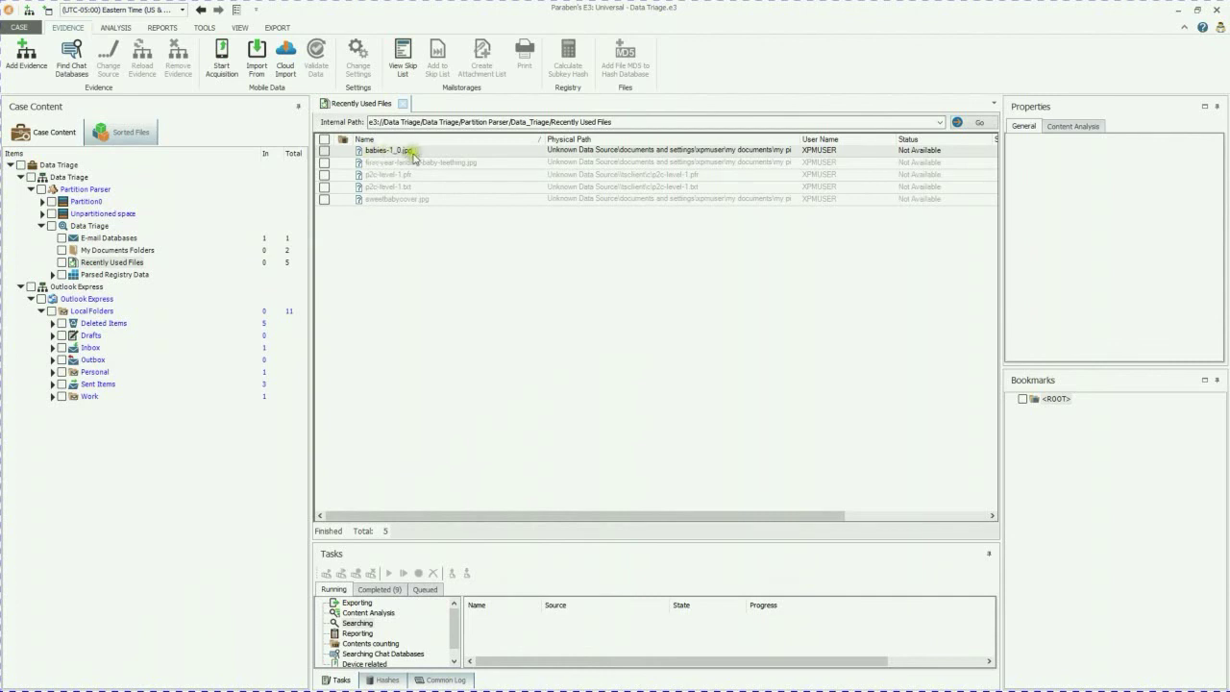
click(447, 152)
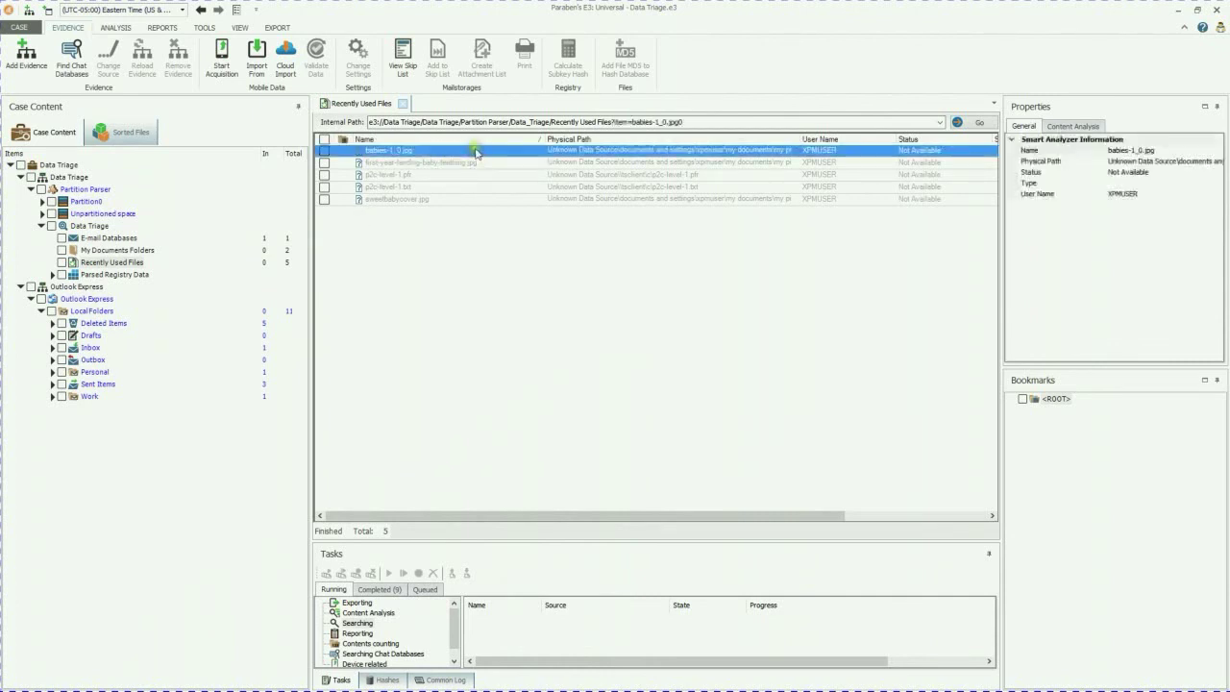
click(499, 163)
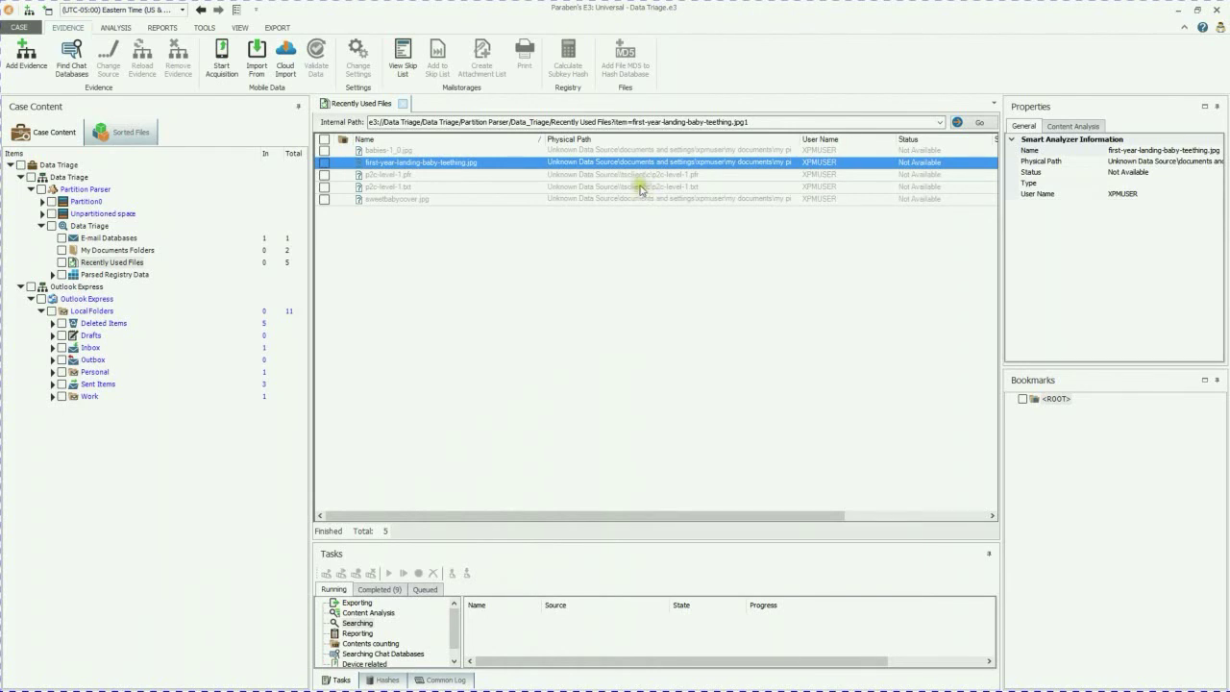
Expand Parsed Registry Data through Microsoft Windows XP and view the Auto-run entries with their Run subfolder.
click(111, 274)
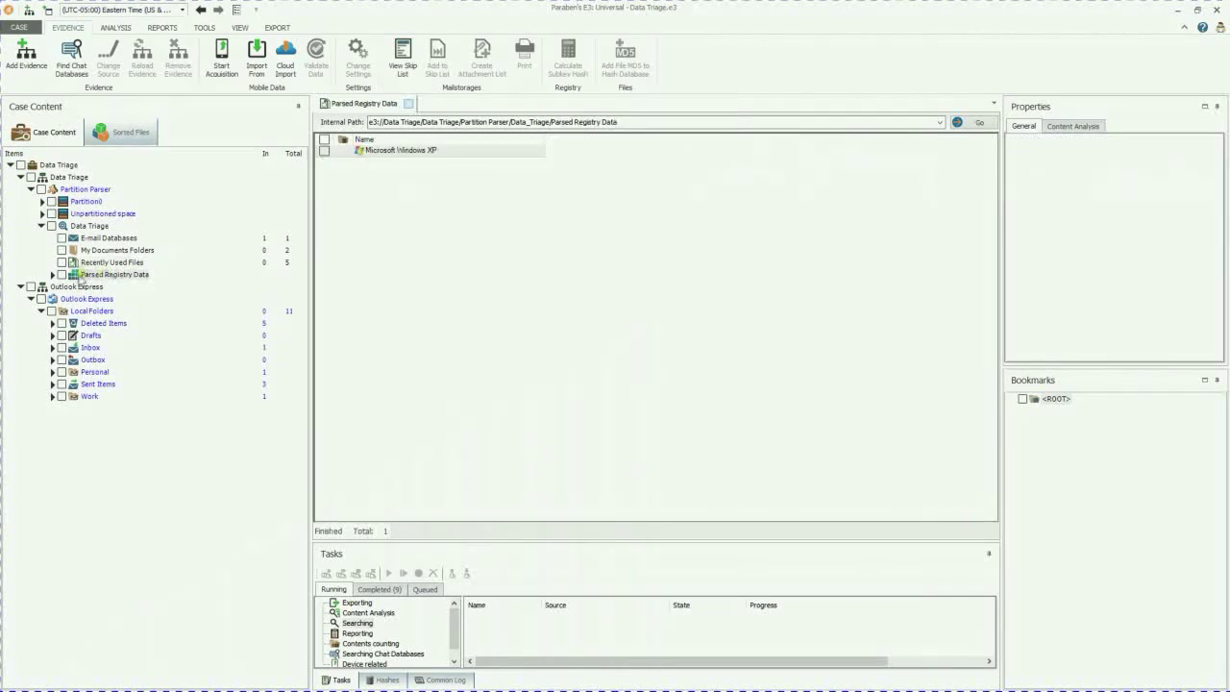
click(56, 277)
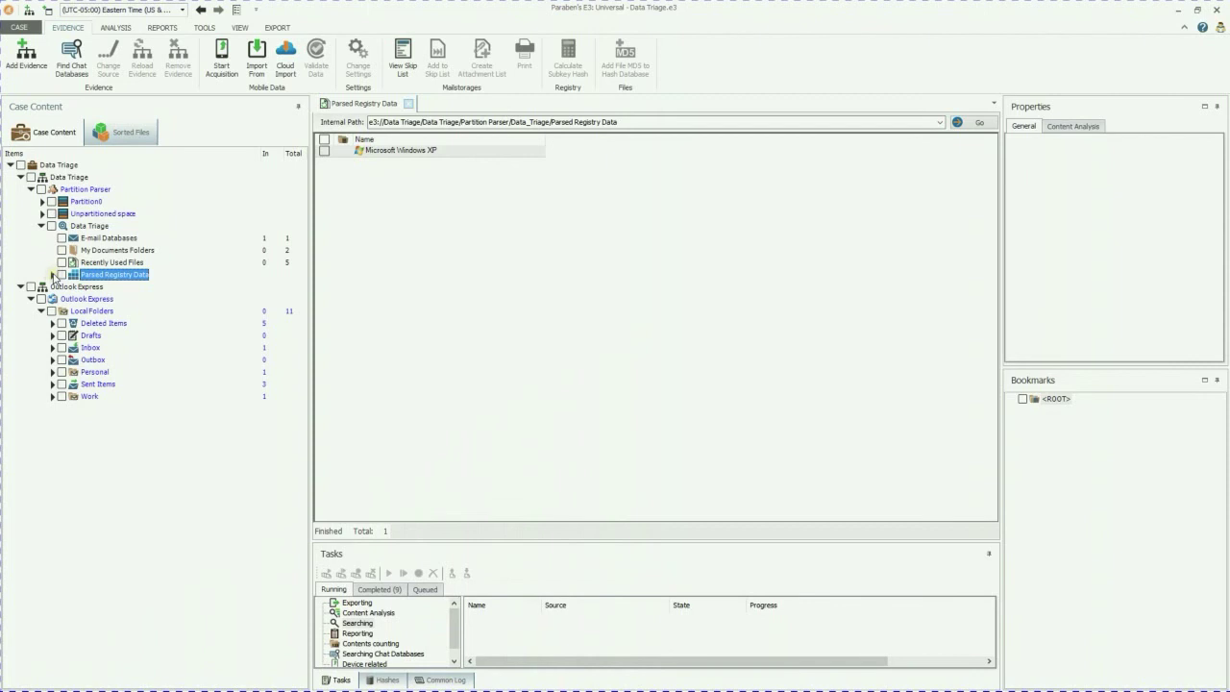
click(52, 275)
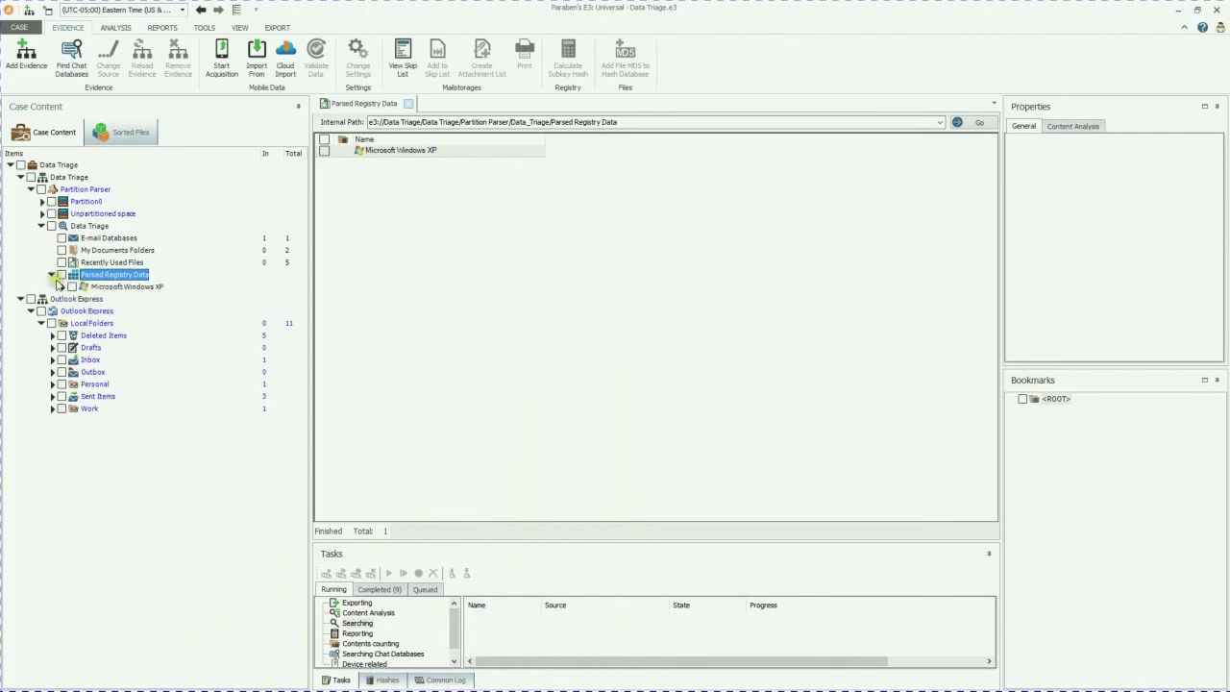
click(61, 287)
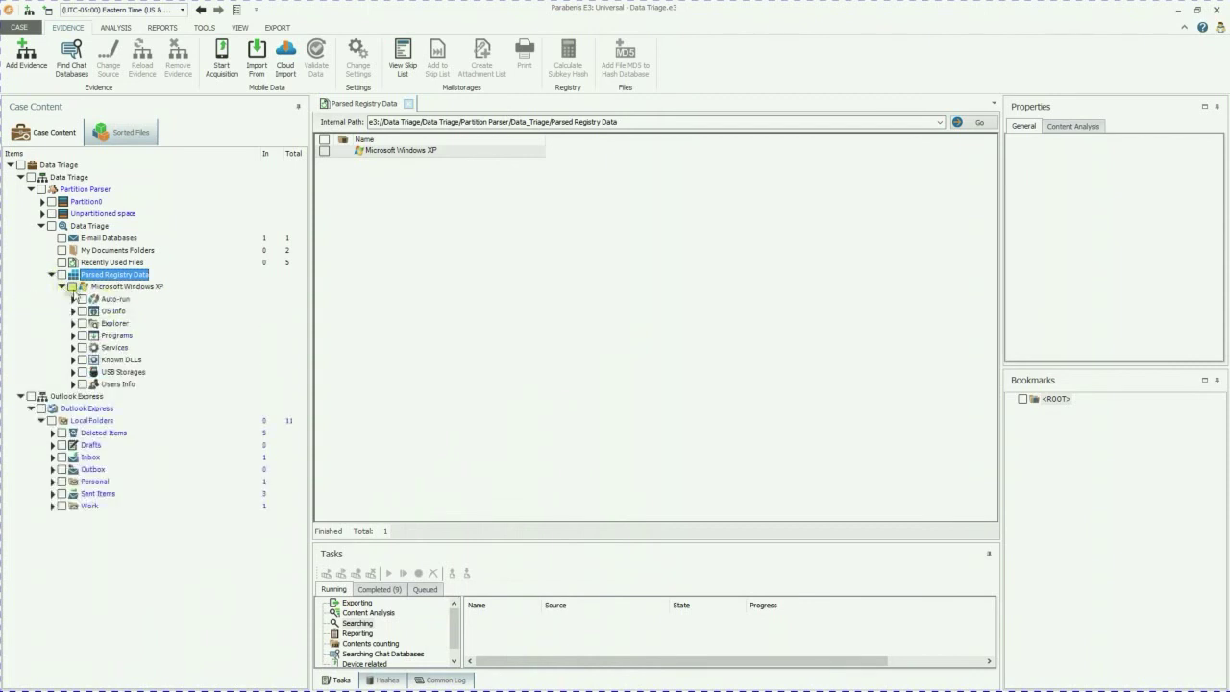
click(110, 287)
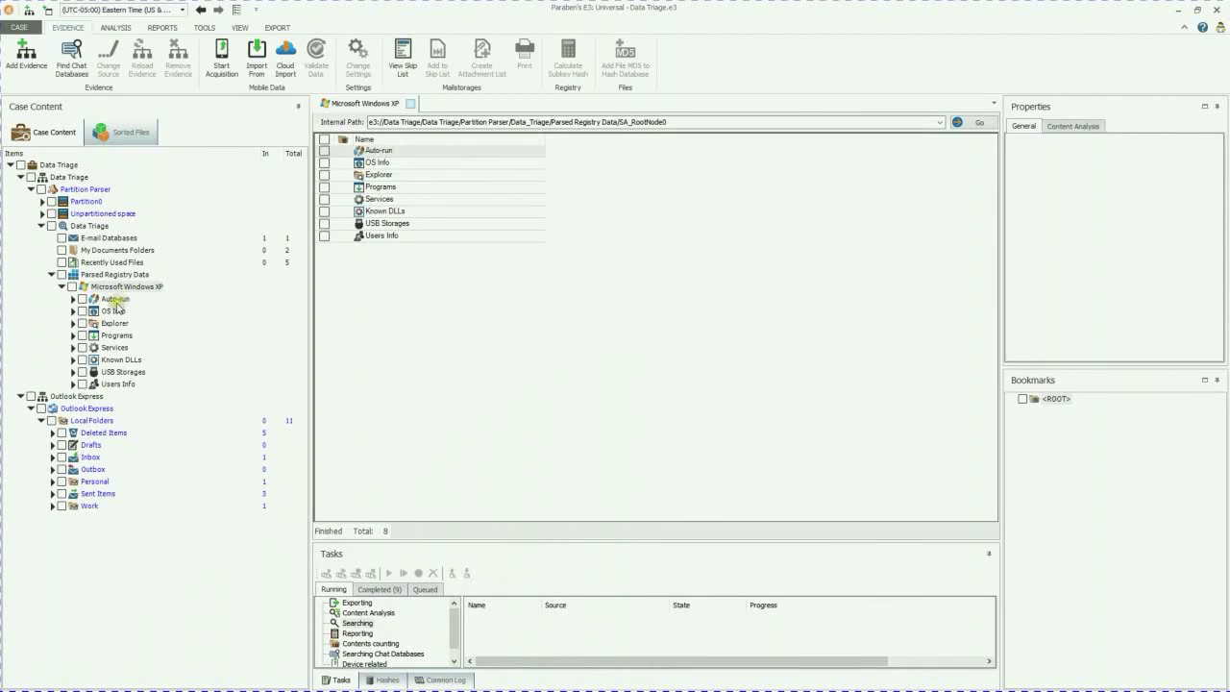
click(113, 301)
click(72, 299)
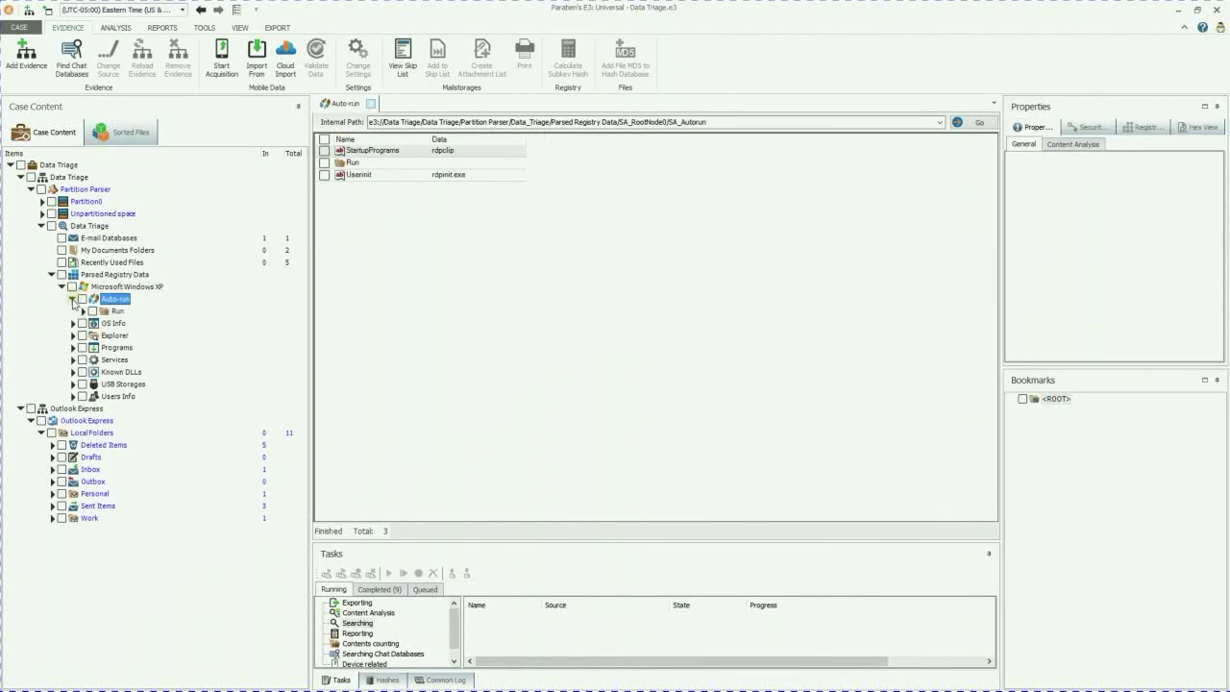
Review the Auto-run Run key, OS Info and Explorer registry data under Microsoft Windows XP, expanding the Explorer subfolders.
click(113, 311)
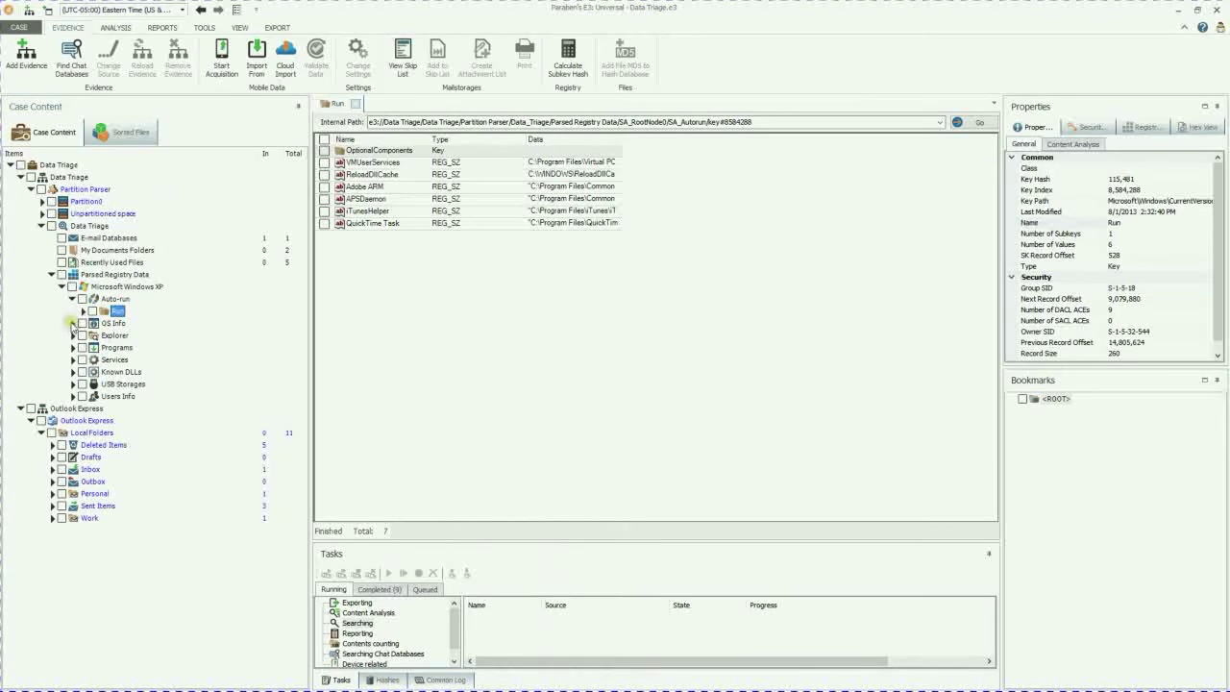
click(110, 323)
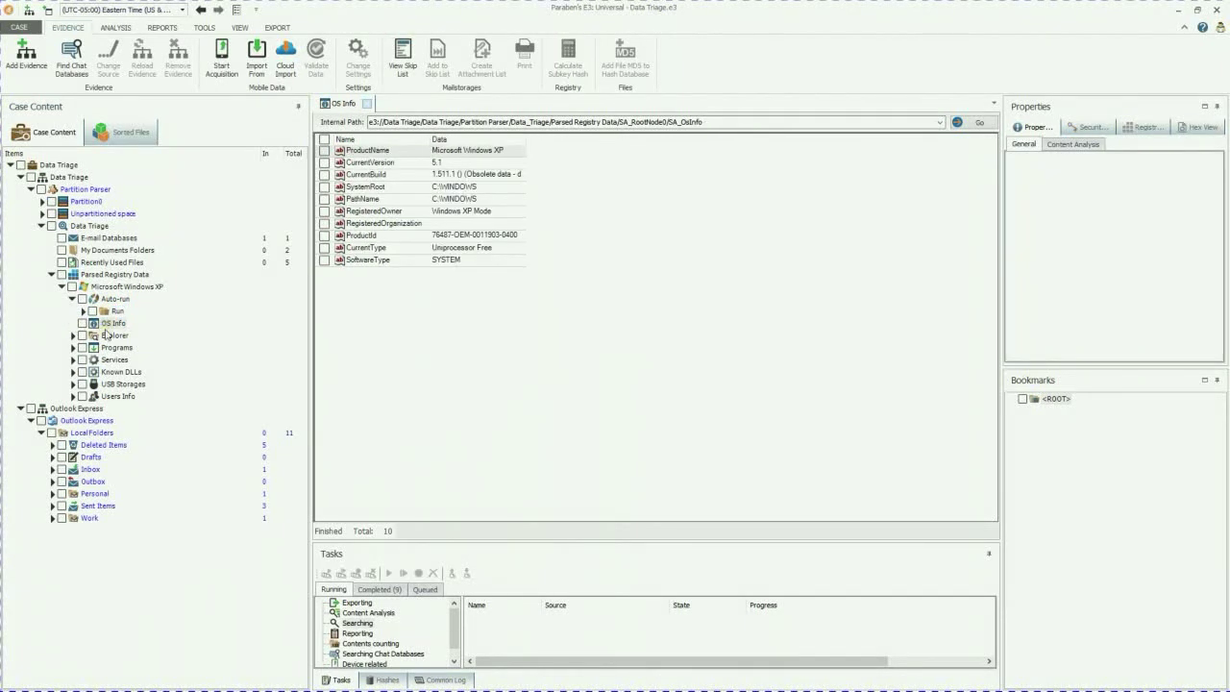
click(109, 336)
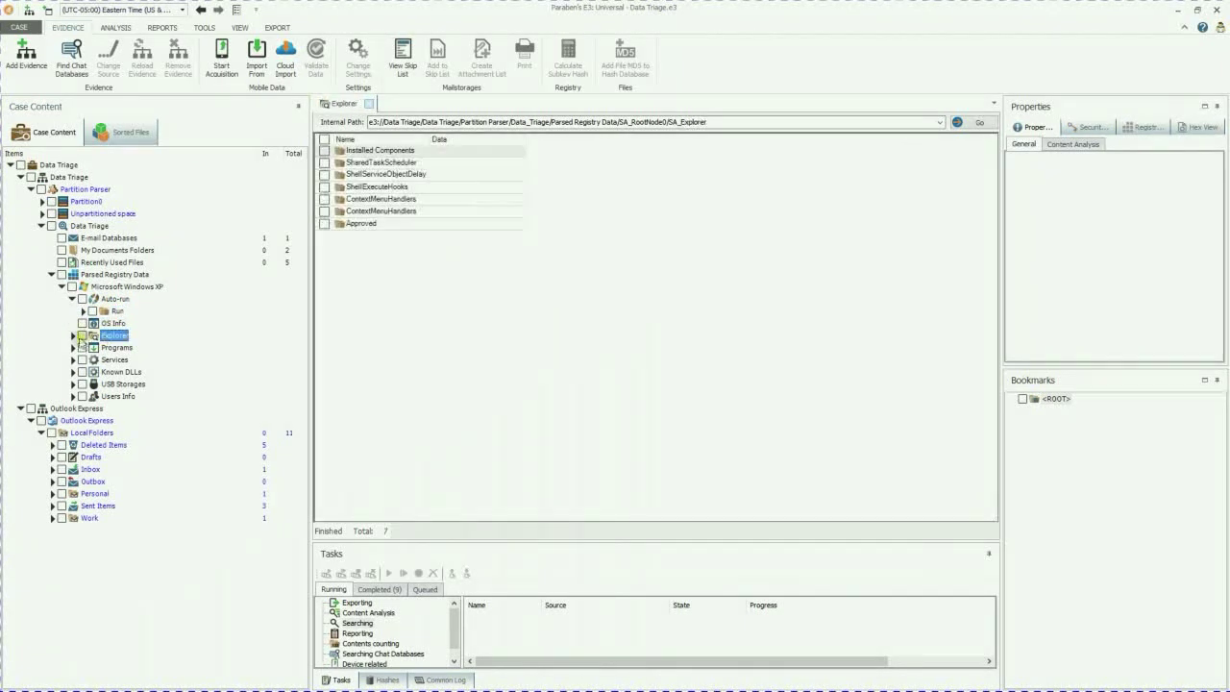
click(73, 335)
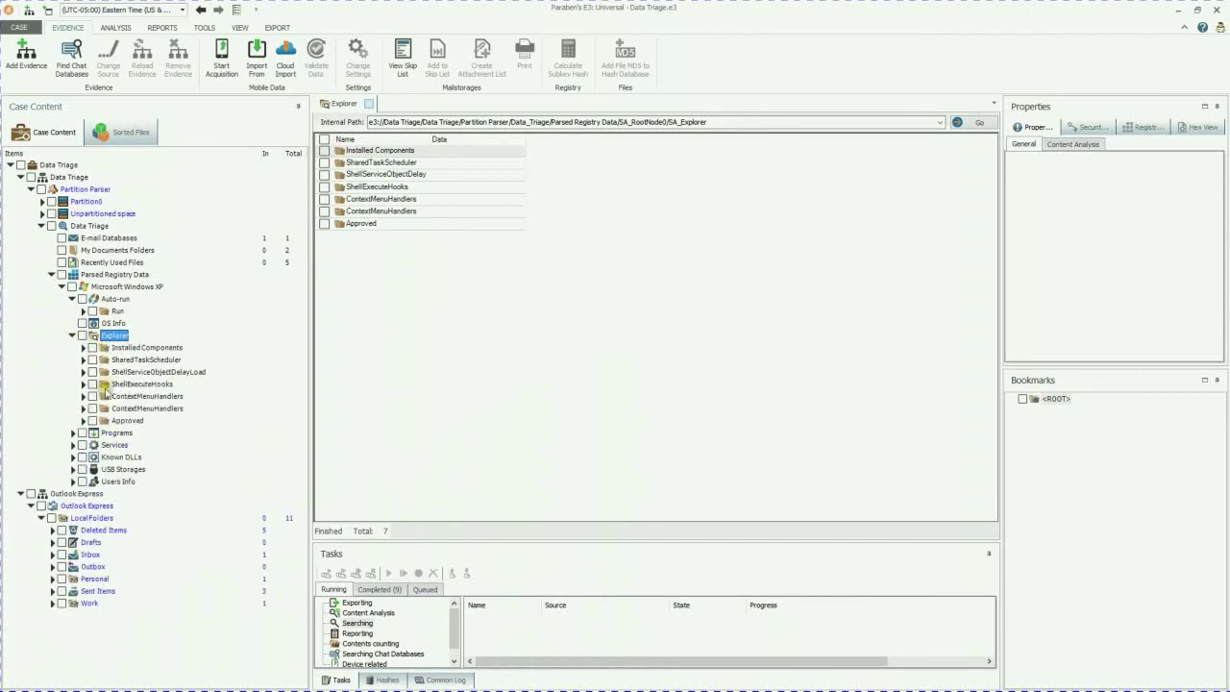
Expand Programs and Services in the parsed registry data, and browse the subkeys of the Services key to the end.
click(77, 434)
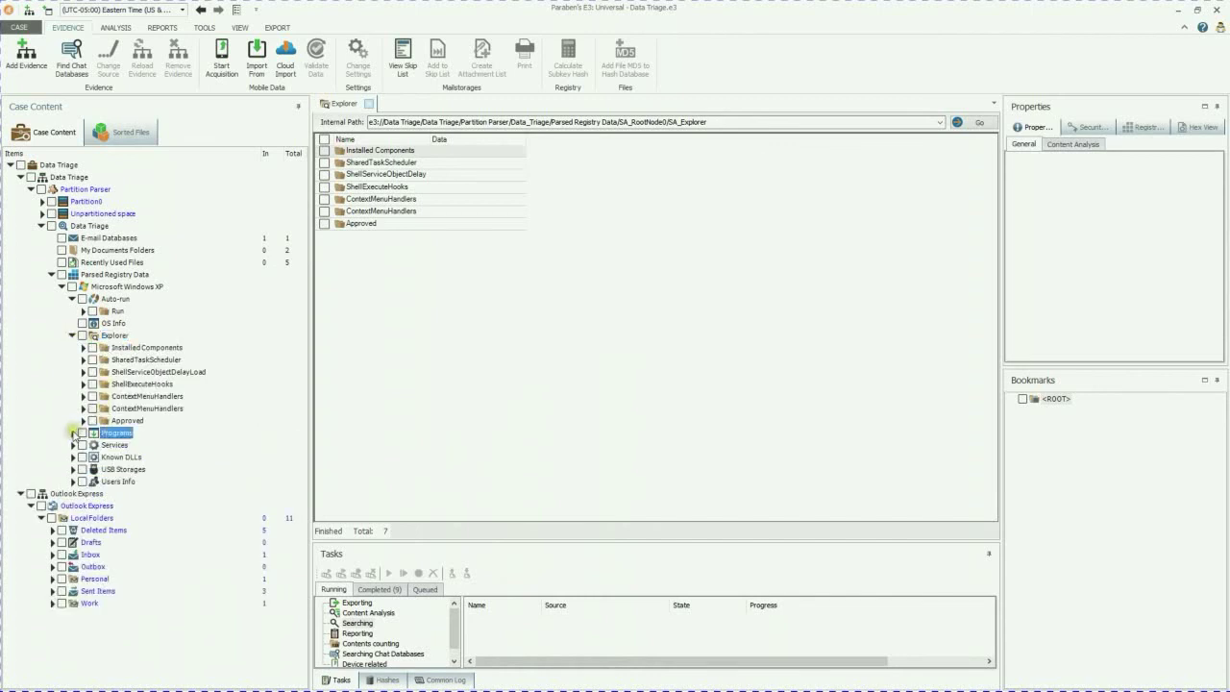
click(73, 433)
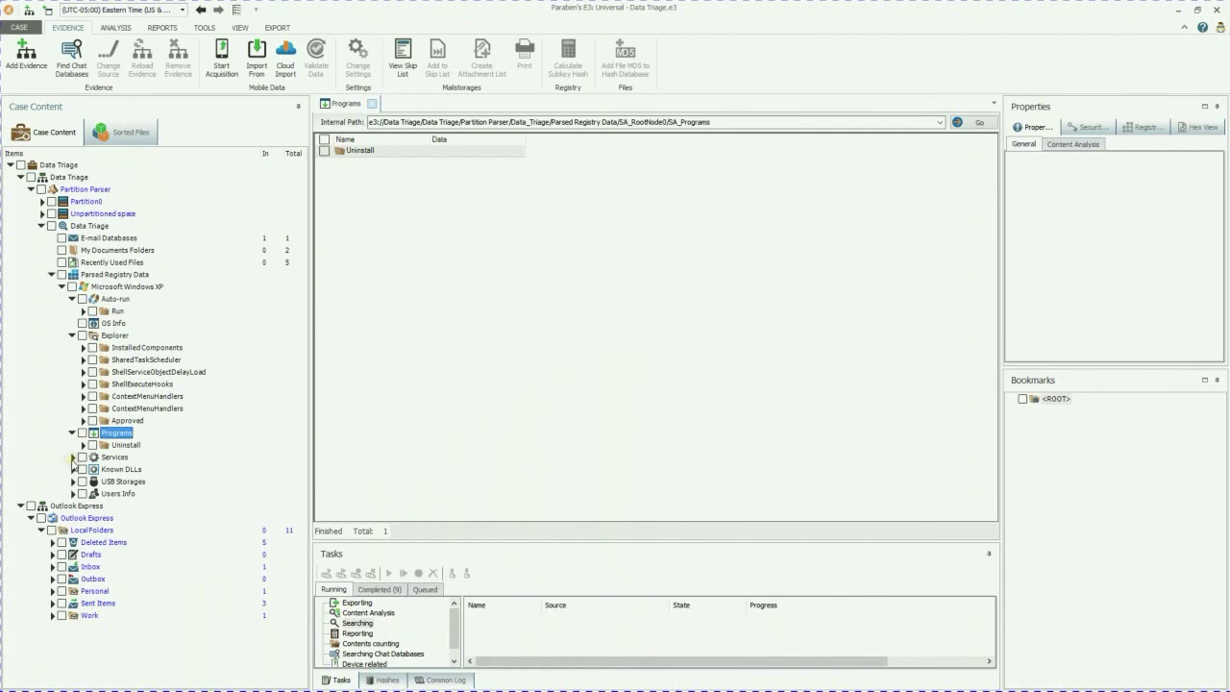
click(72, 458)
click(122, 469)
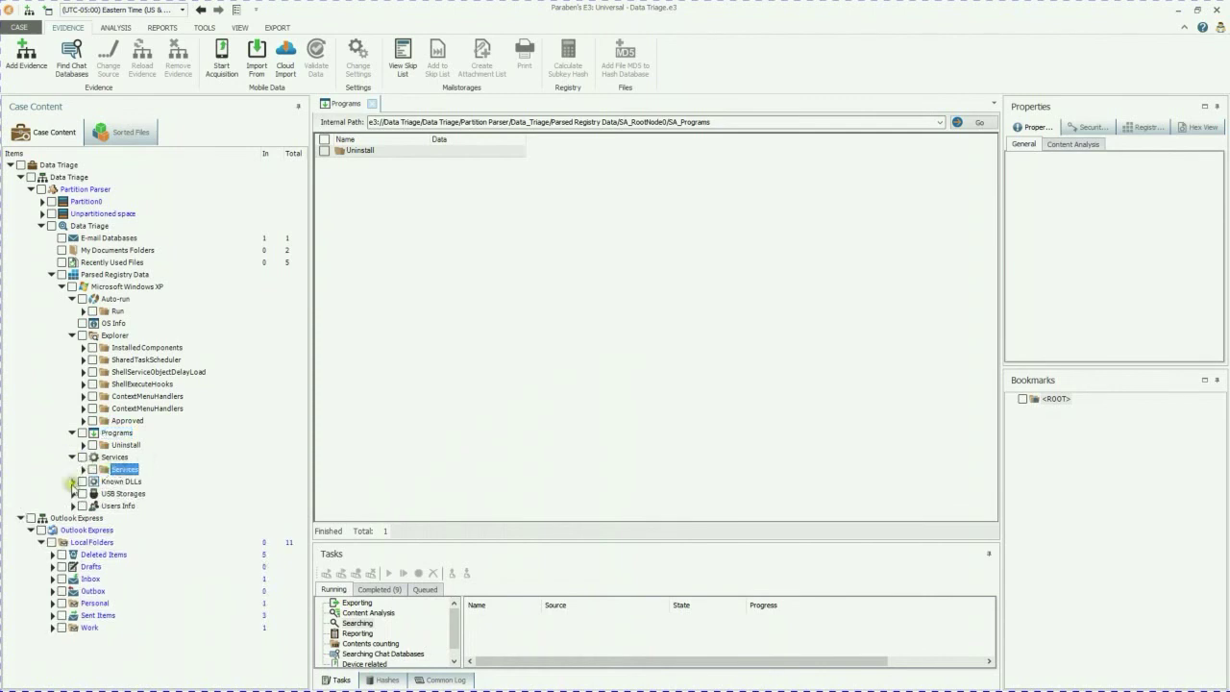
click(82, 469)
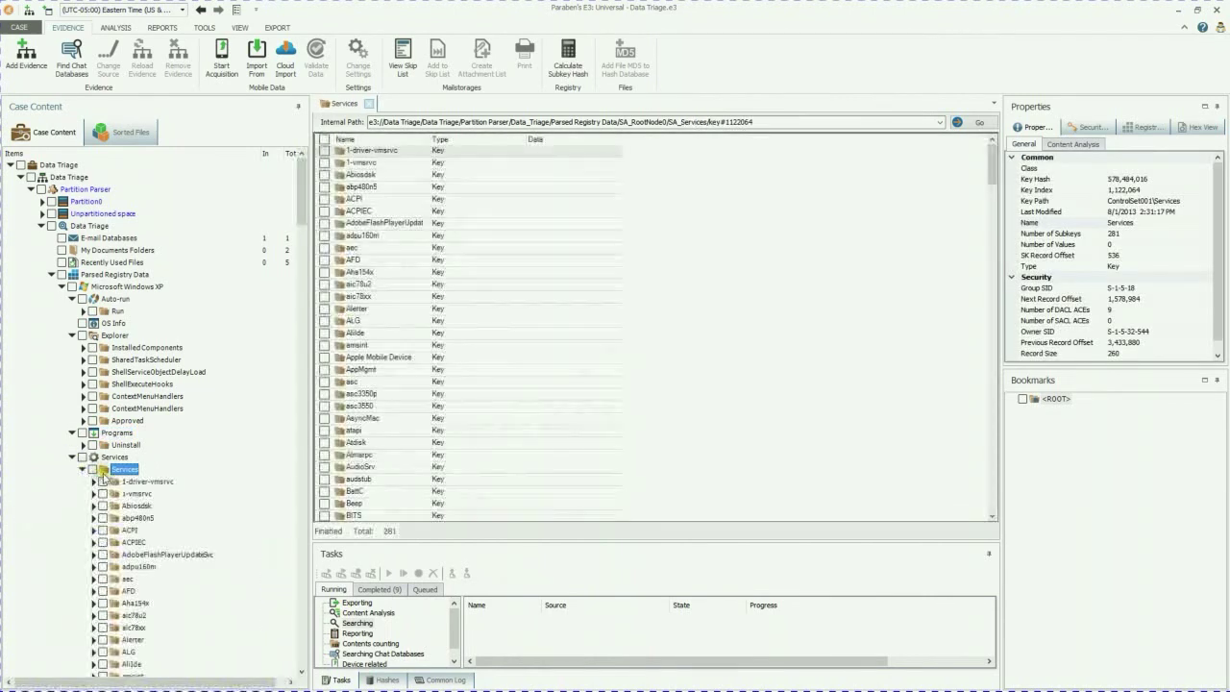
scroll(112, 491, down, 5)
scroll(111, 491, down, 5)
drag(300, 295, 279, 629)
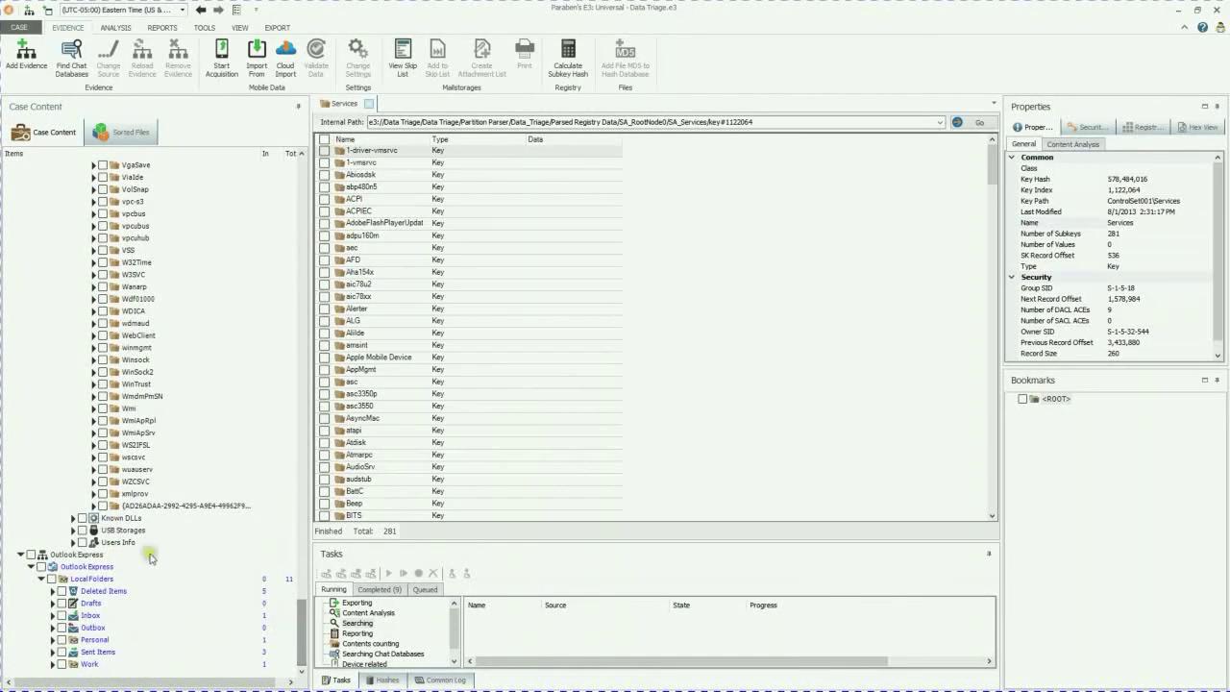
Expand USB Storages through USBSTOR to the Hitachi disk and view the values of its device instance key.
click(72, 529)
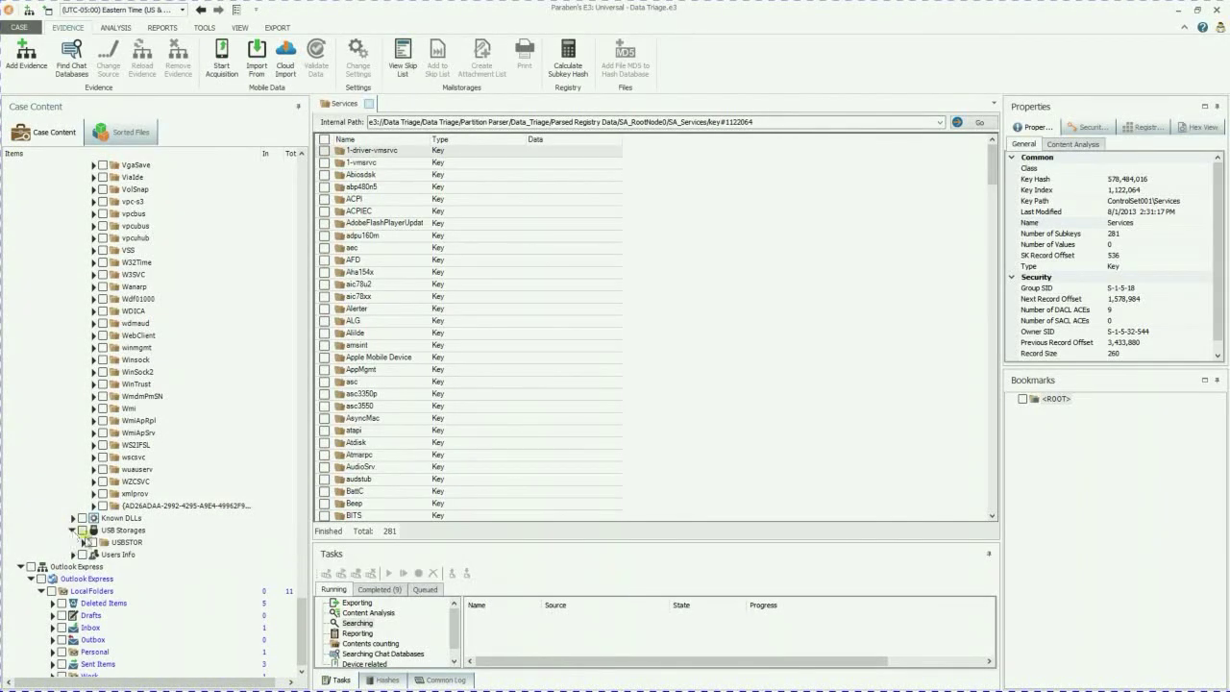
click(85, 544)
click(82, 544)
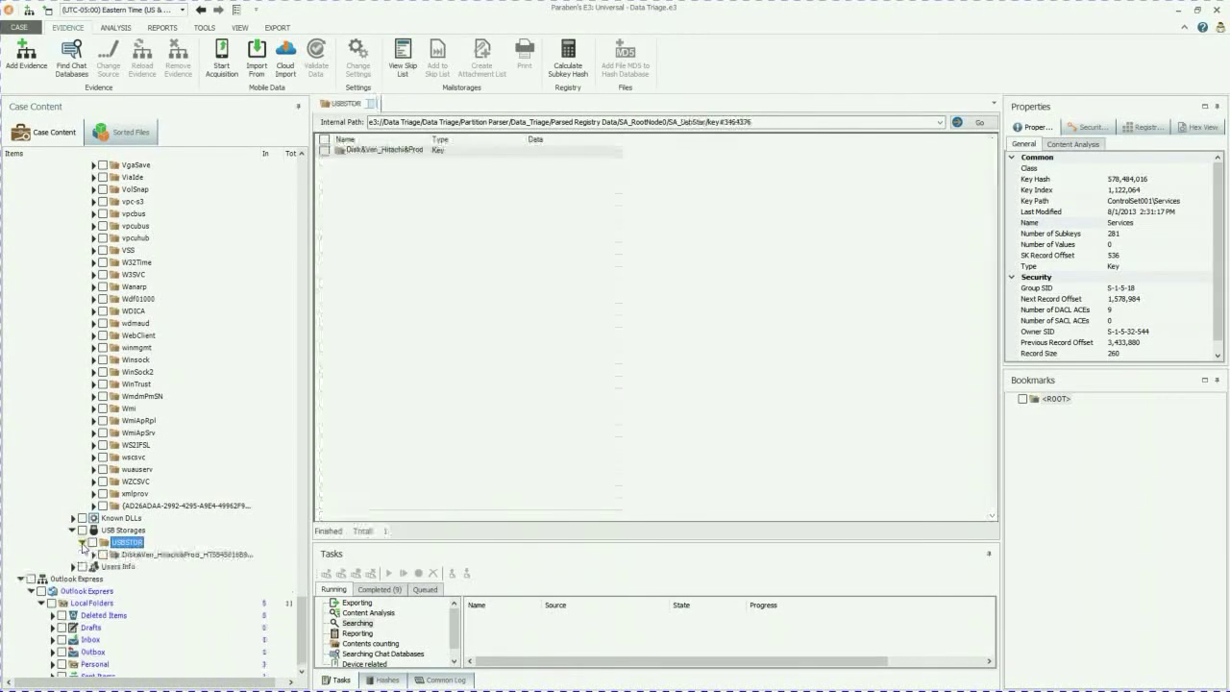
double_click(125, 555)
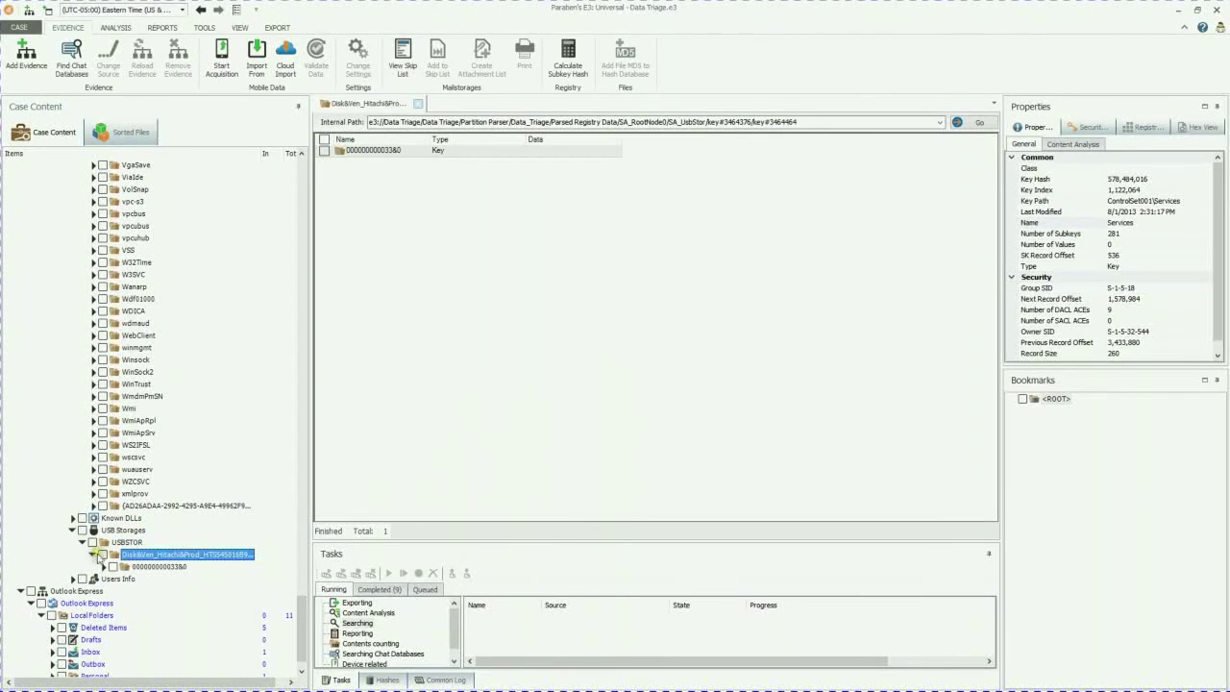
click(144, 566)
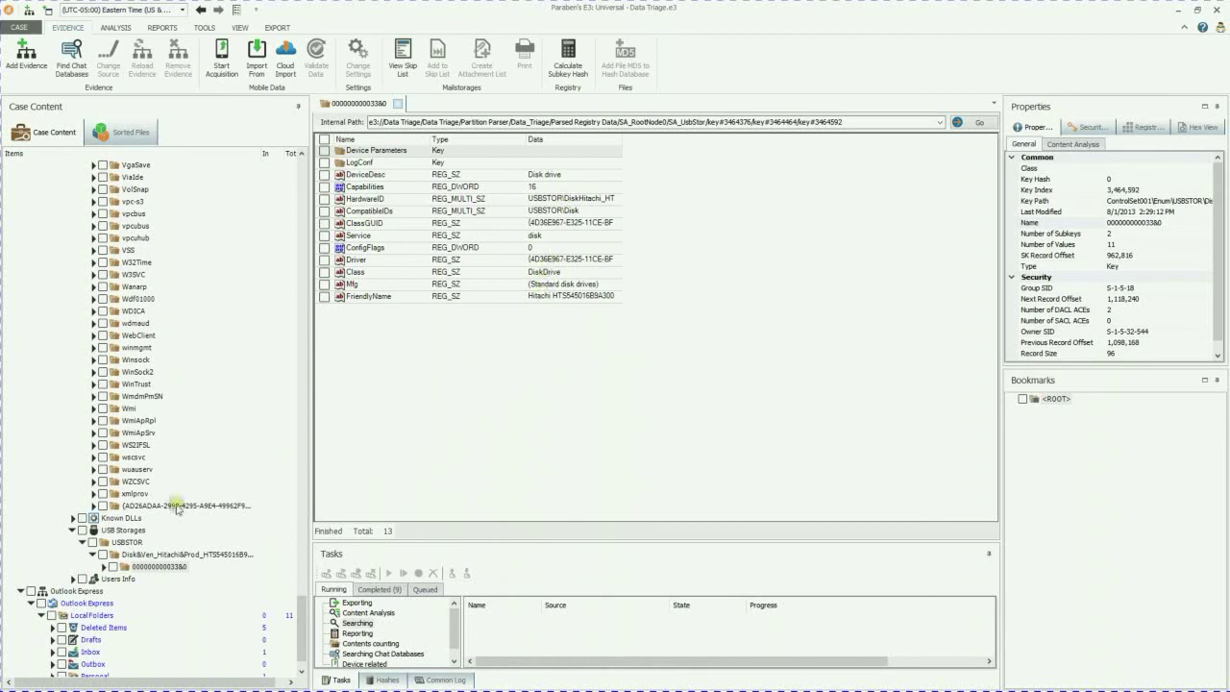
Expand Users Info with the registry folders of the XPMUser and Administrator accounts.
click(74, 578)
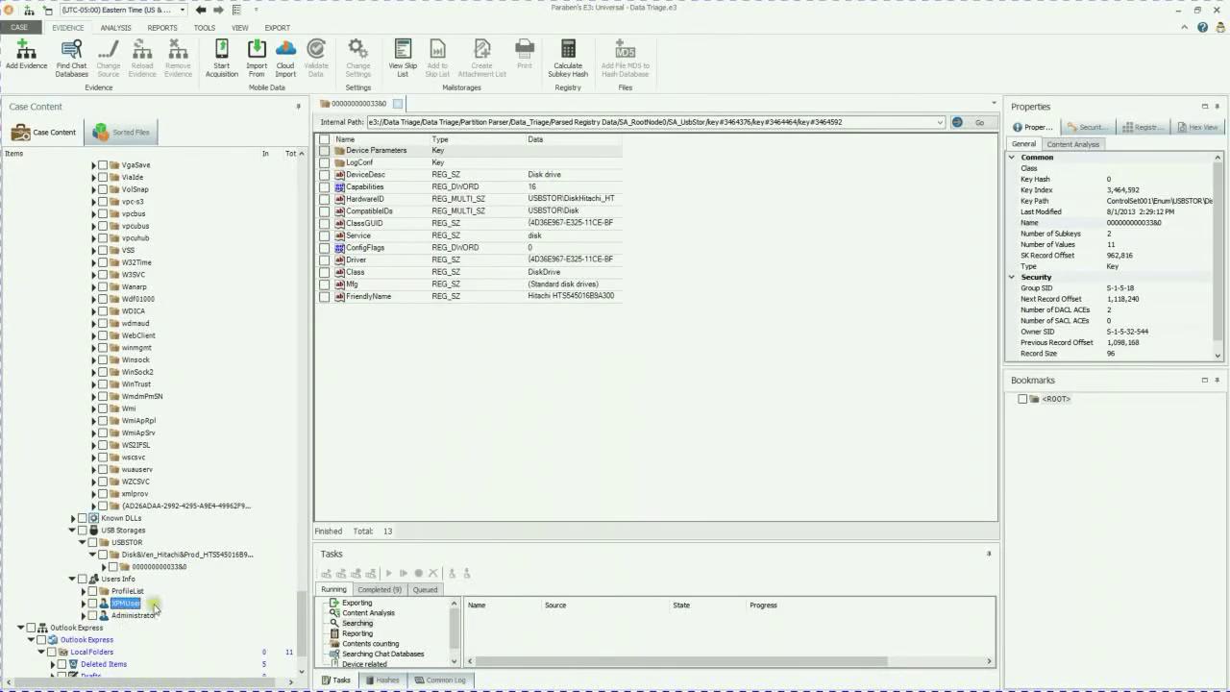
click(126, 602)
double_click(126, 603)
double_click(122, 628)
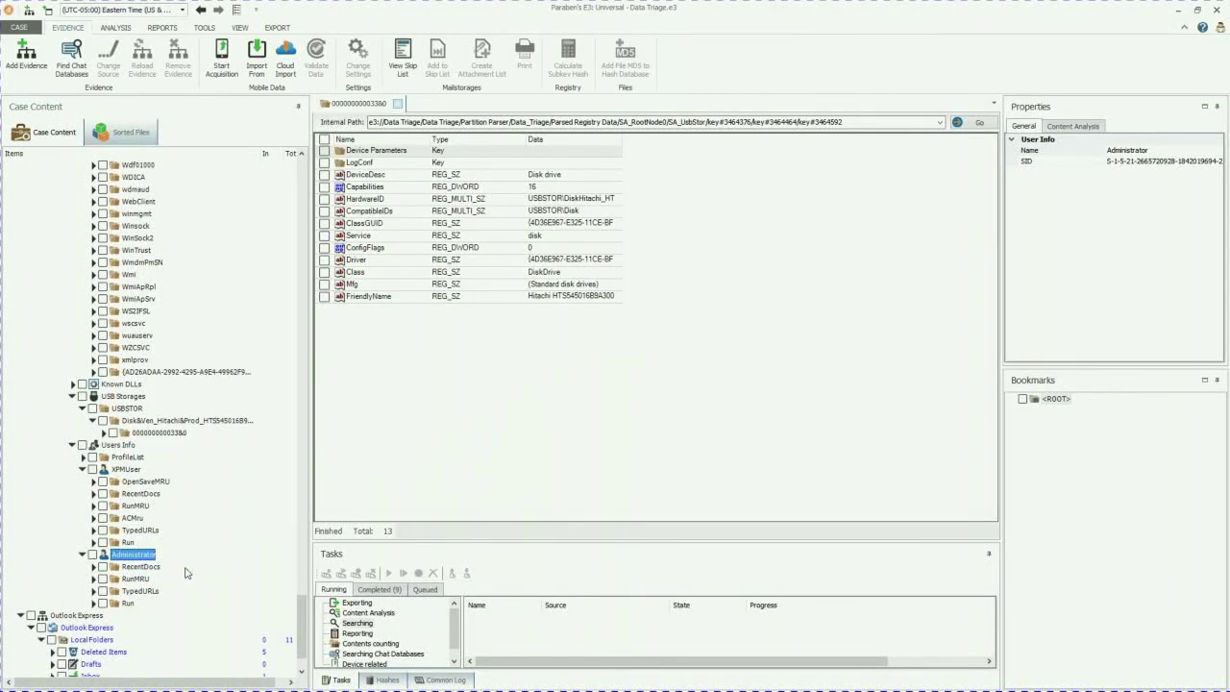
Expand RecentDocs for XPMUser and view its .doc and .jpg entries.
double_click(137, 493)
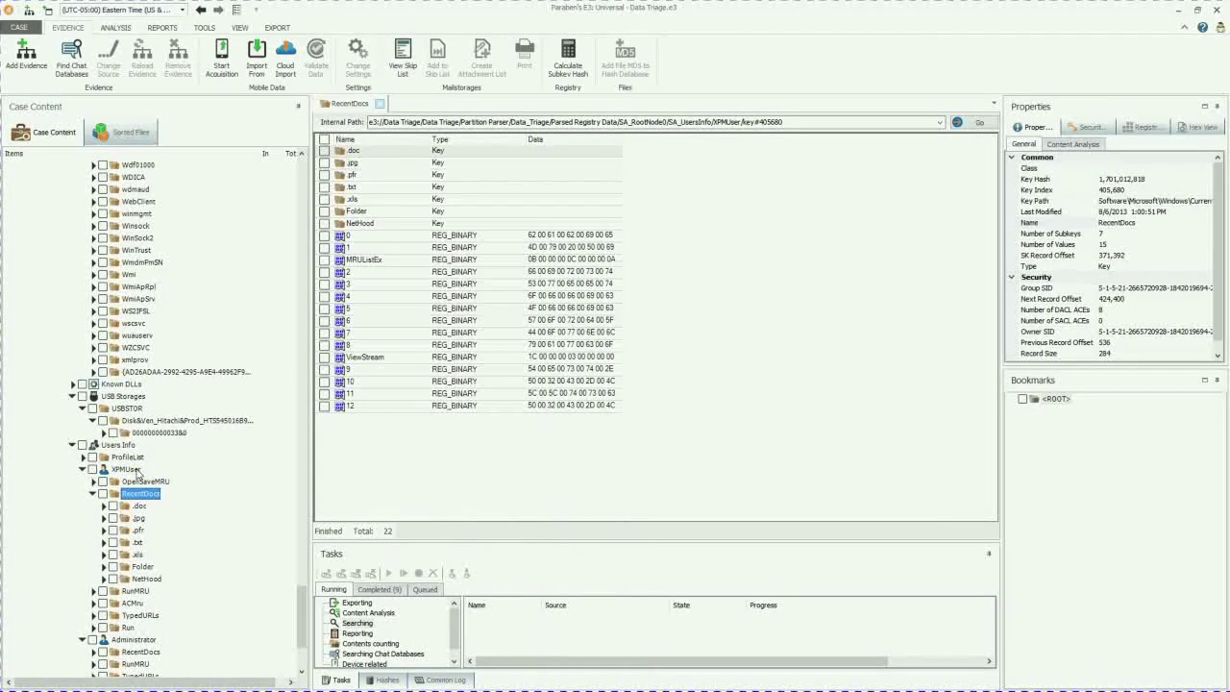
click(139, 508)
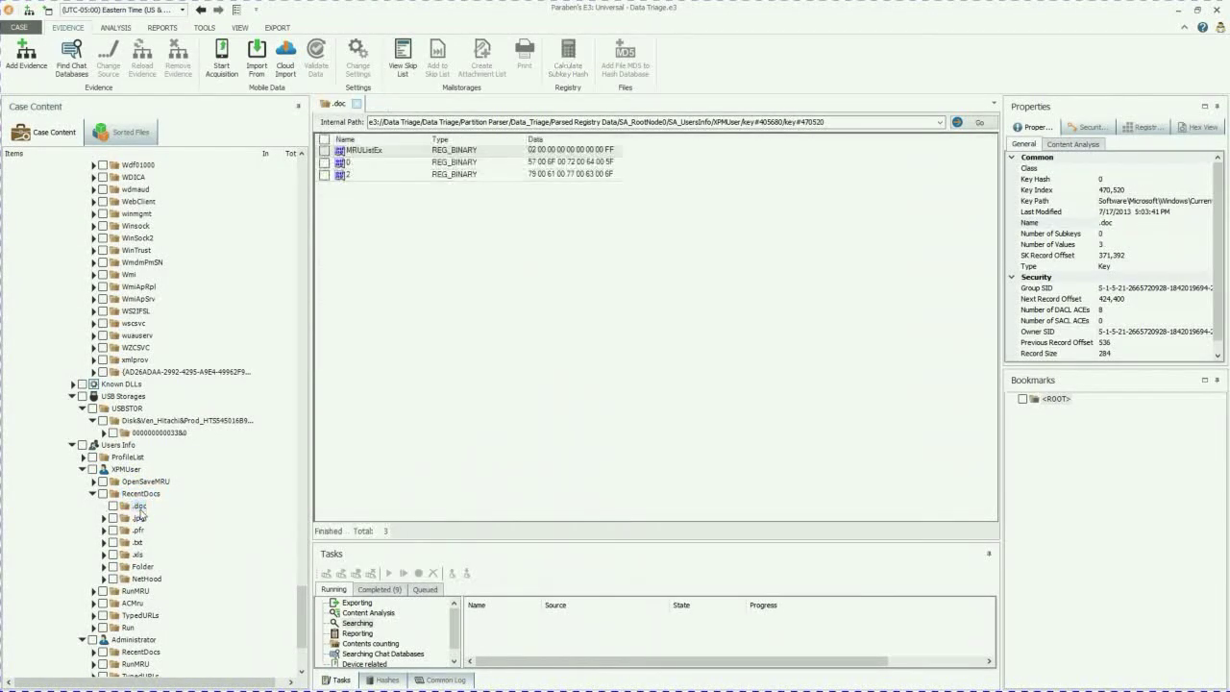
click(138, 518)
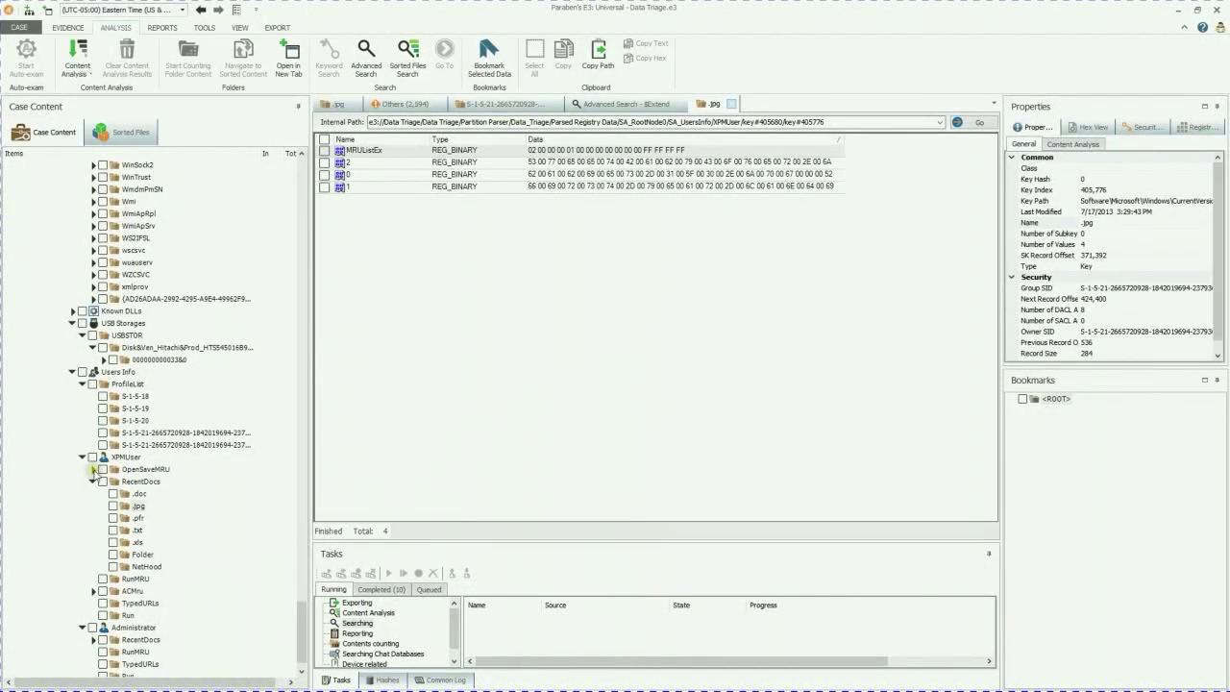
Expand OpenSaveMRU for XPMUser to view its jpg file paths, and inspect the web addresses recorded in TypedURLs.
click(94, 470)
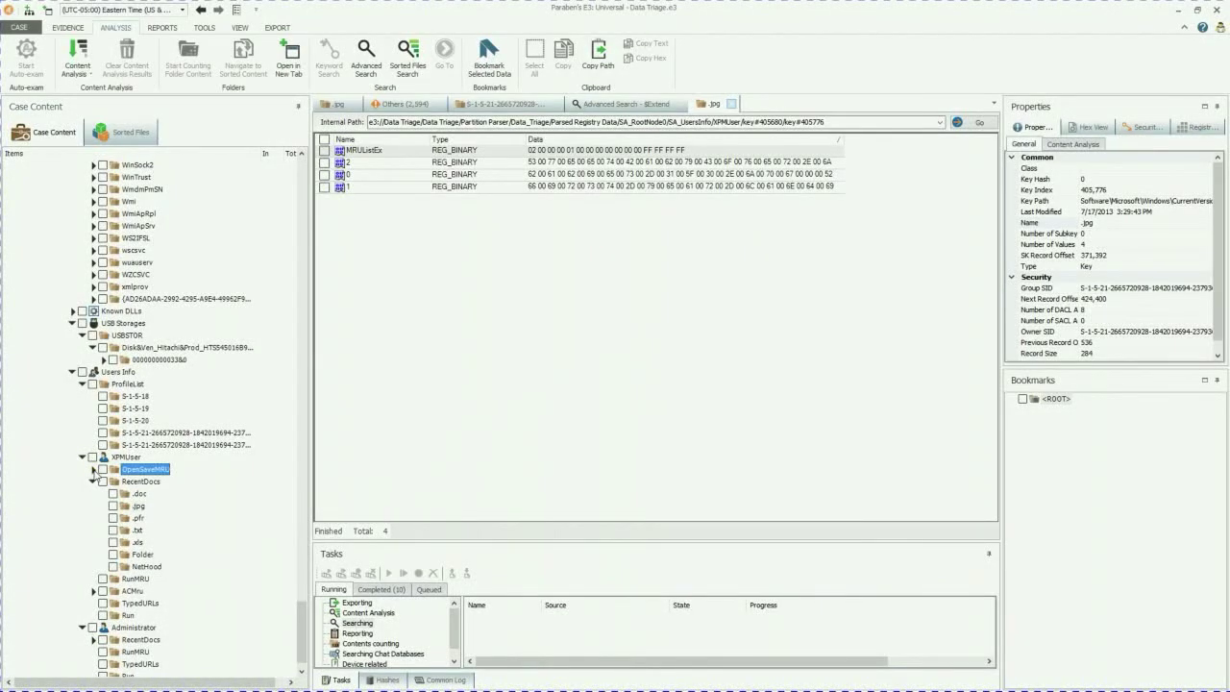
click(94, 469)
click(135, 493)
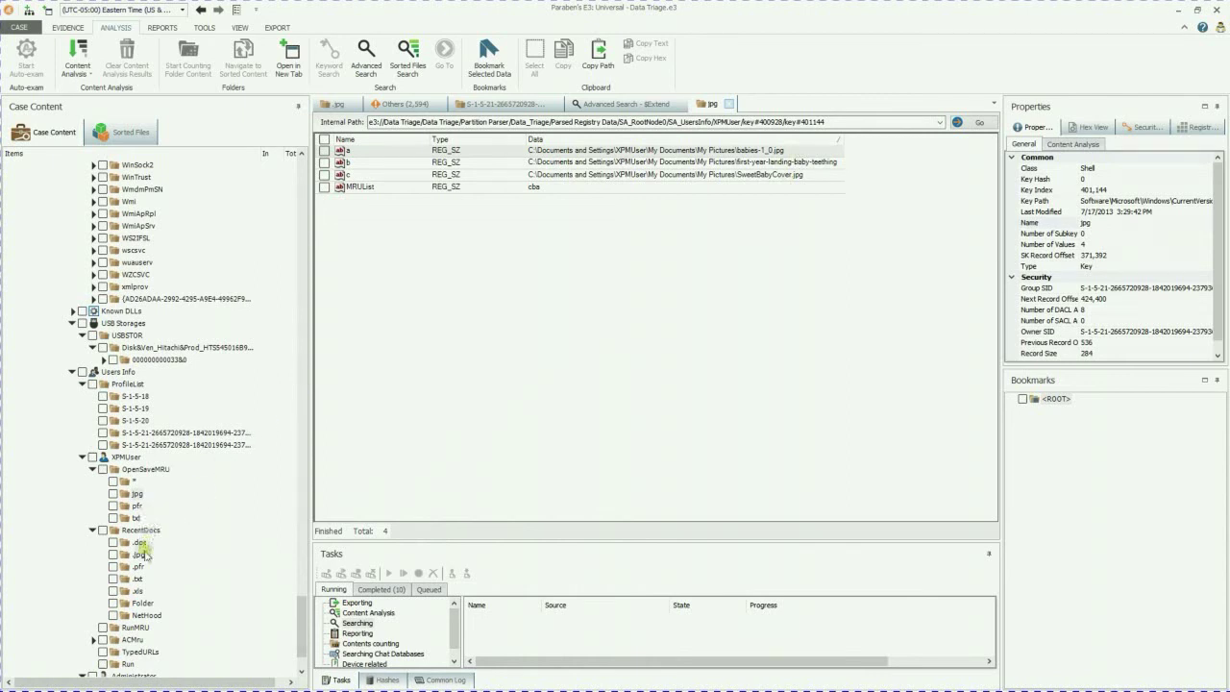
click(133, 653)
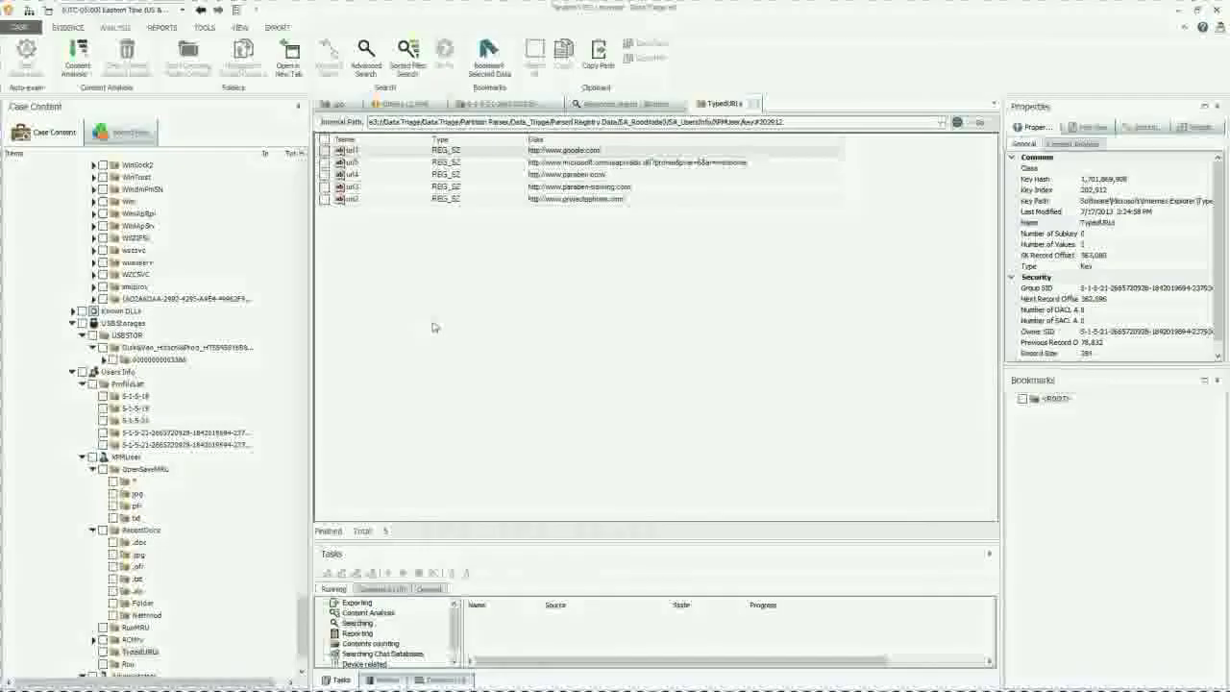
click(1114, 200)
mouse_move(1080, 198)
mouse_down()
mouse_move(1105, 198)
mouse_move(1004, 195)
mouse_move(1091, 199)
mouse_up()
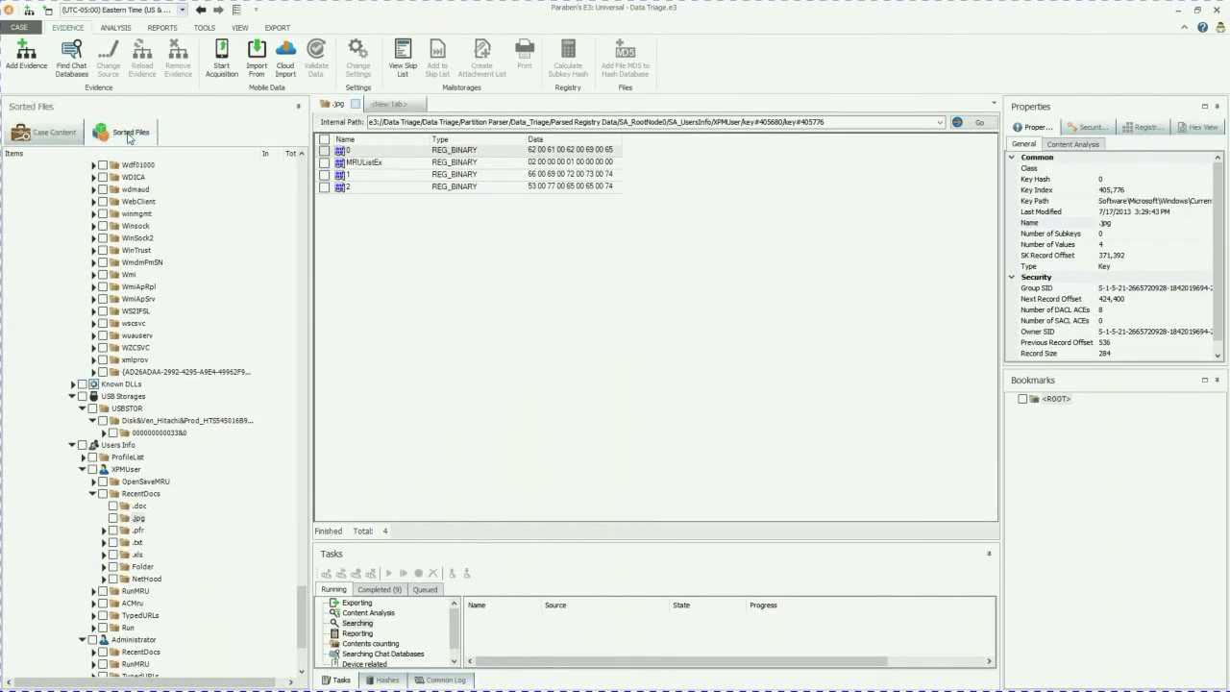
Display the Chats category of the sorted files and open the path of the Skype database main.db in the case content.
click(128, 134)
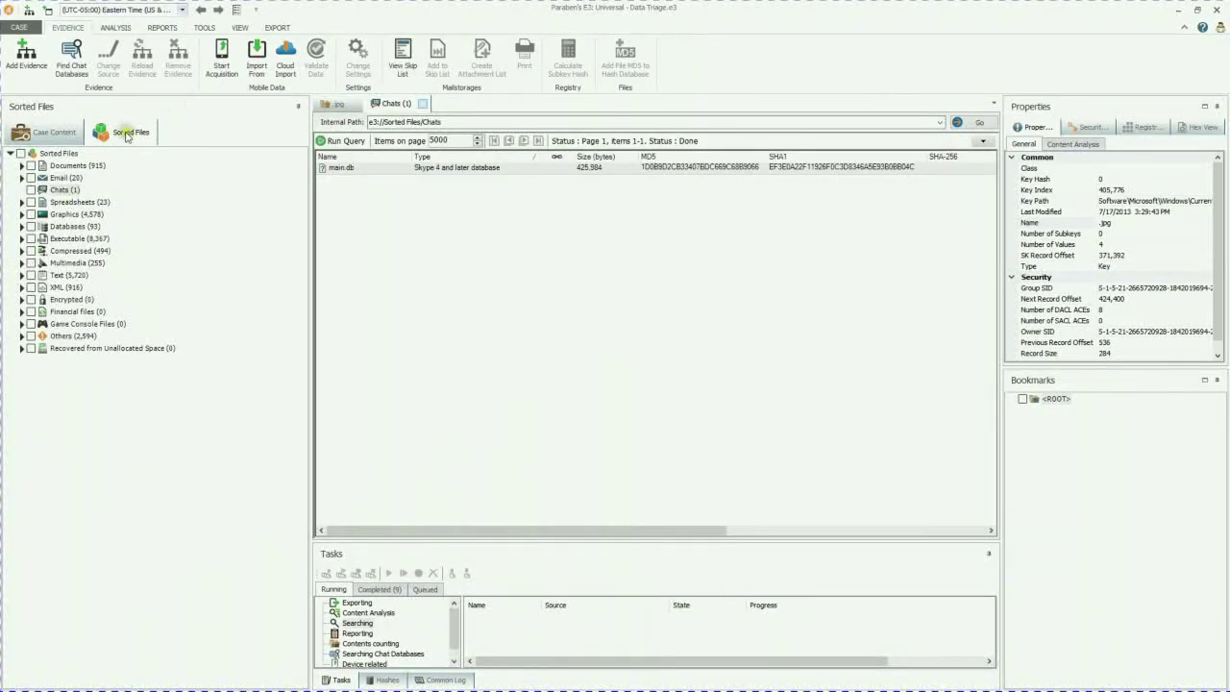
click(66, 191)
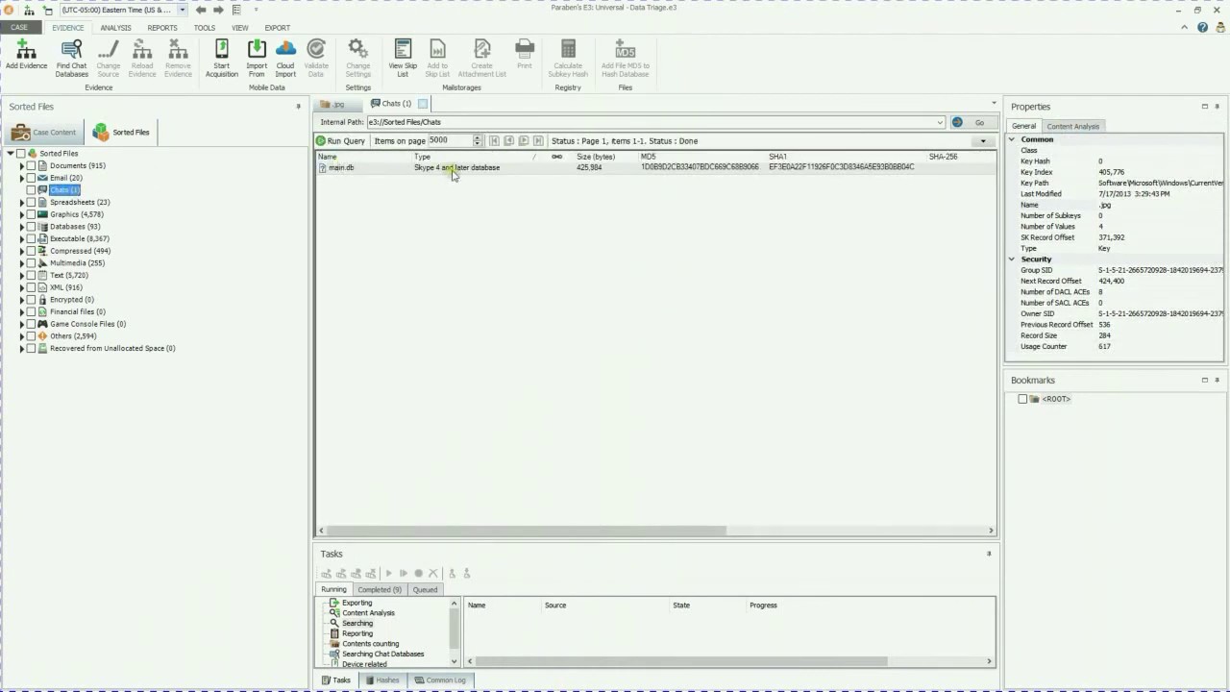
click(453, 169)
right_click(453, 170)
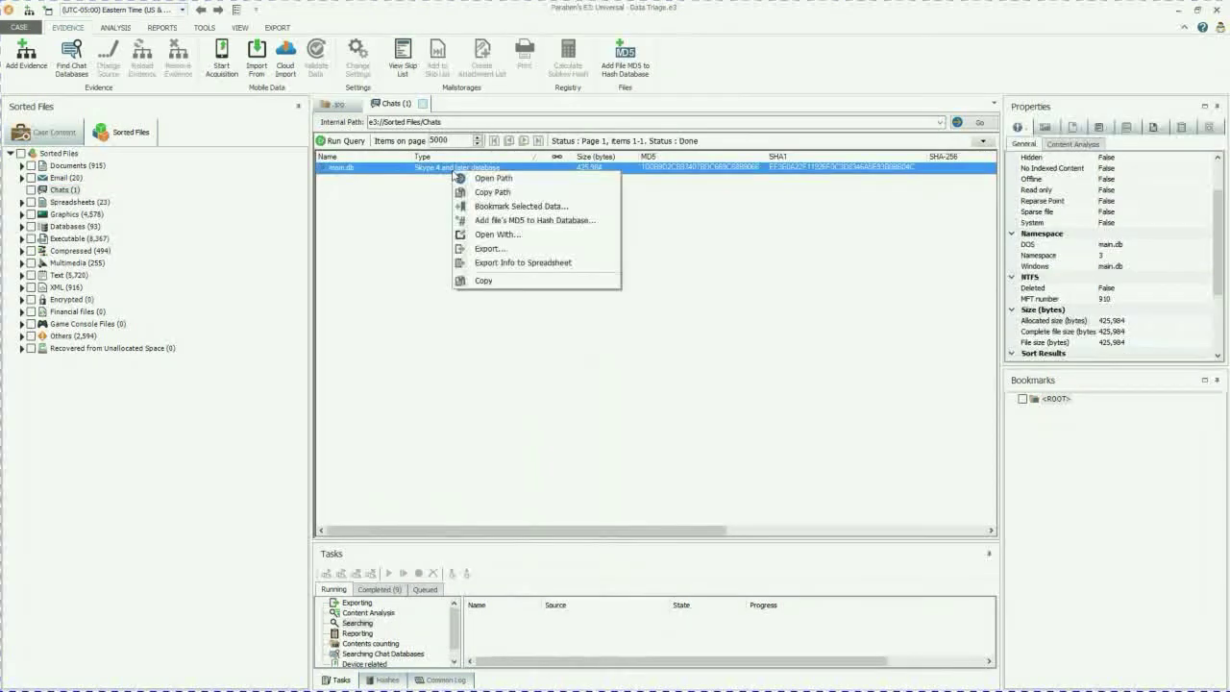
click(493, 178)
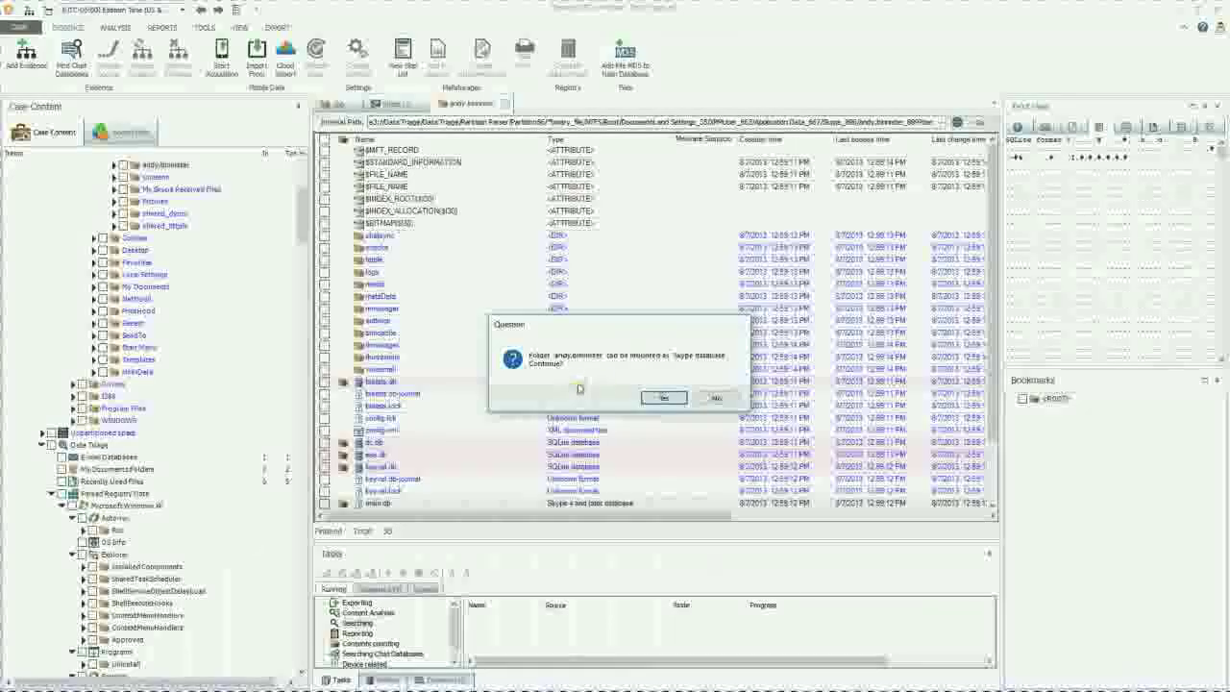
Mount the Skype profile folder as a Skype database, open it and expand its contents in the case tree.
click(663, 398)
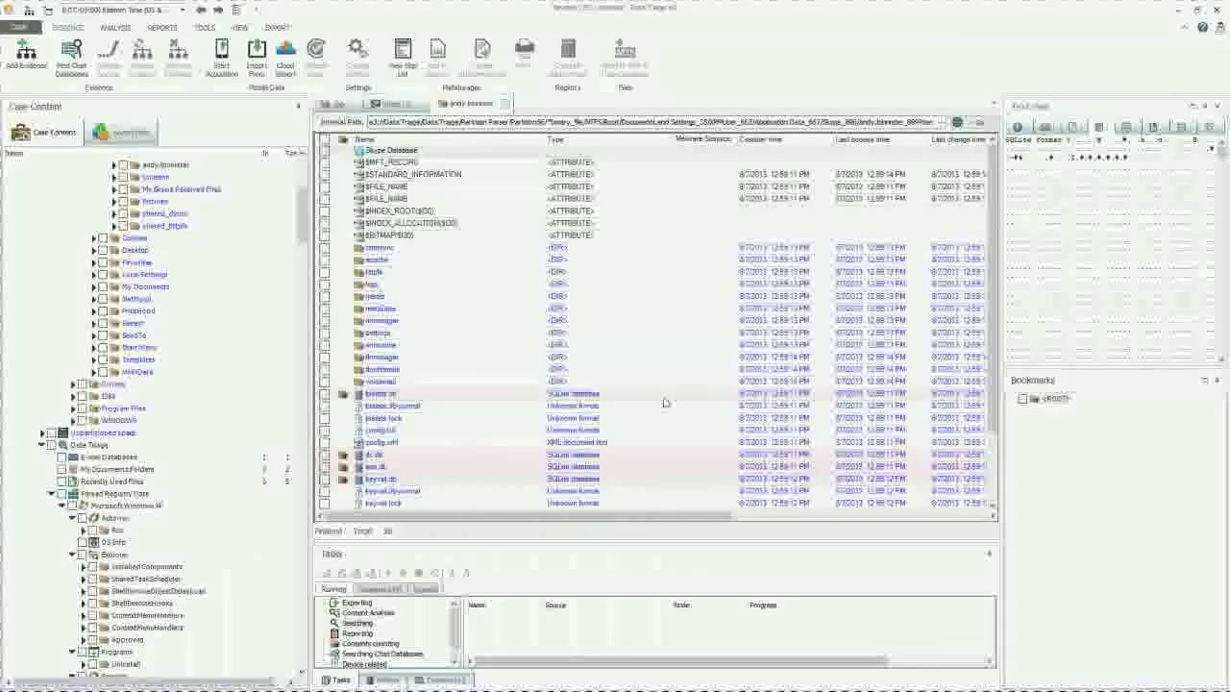
double_click(418, 154)
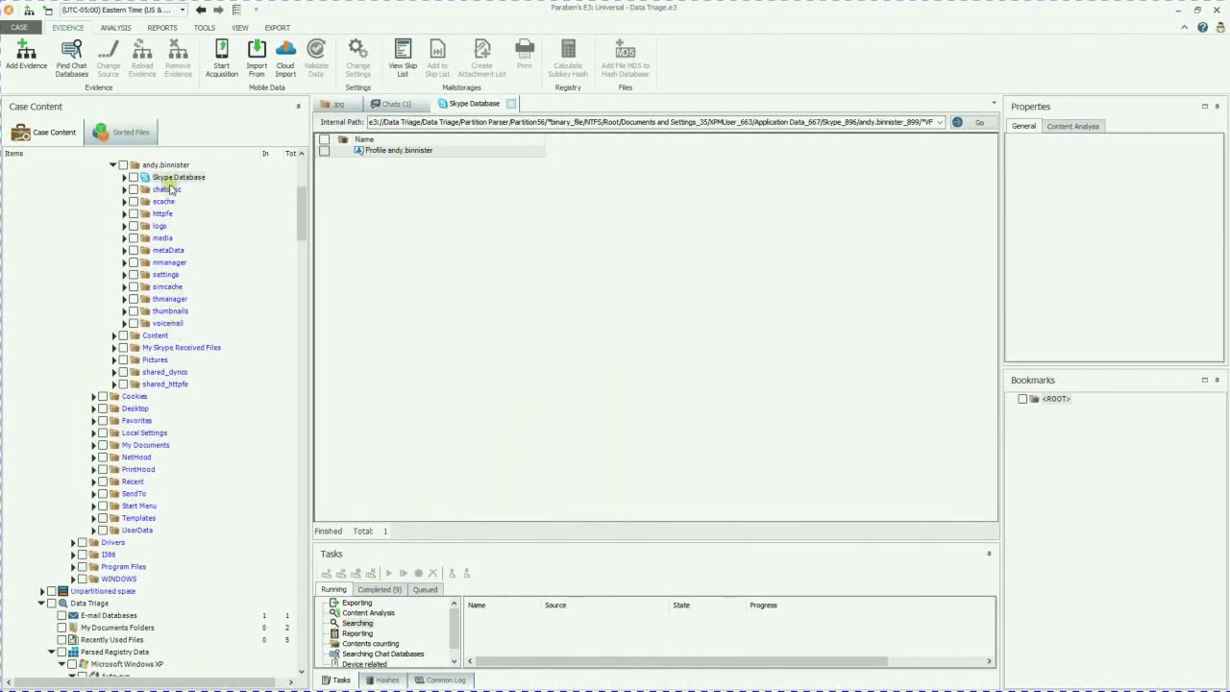
double_click(173, 178)
double_click(173, 189)
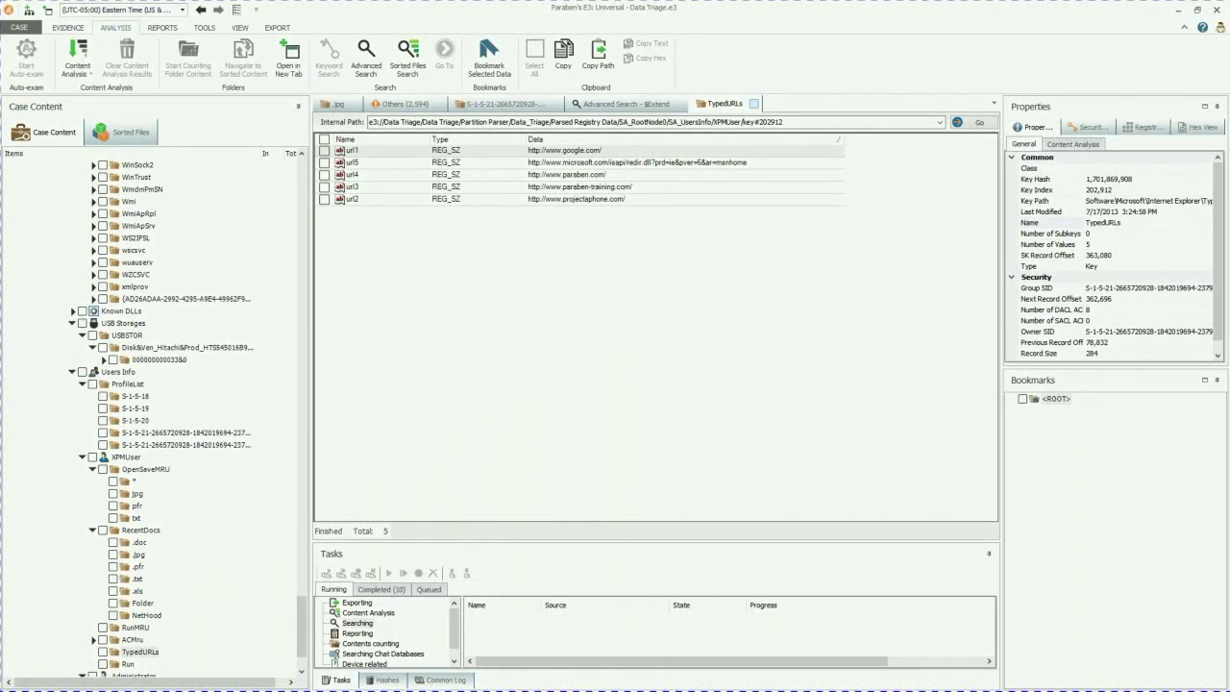
View the Electronic Evidence Examiner support resources on the Help page and close the application.
click(22, 28)
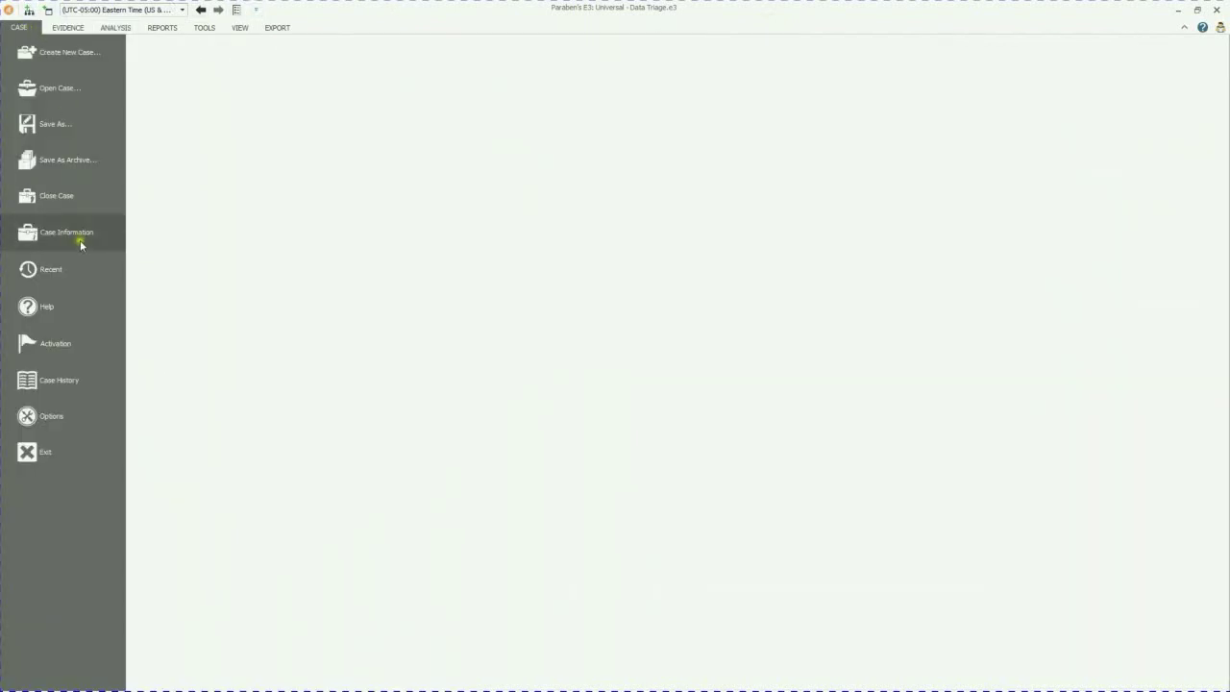
click(85, 314)
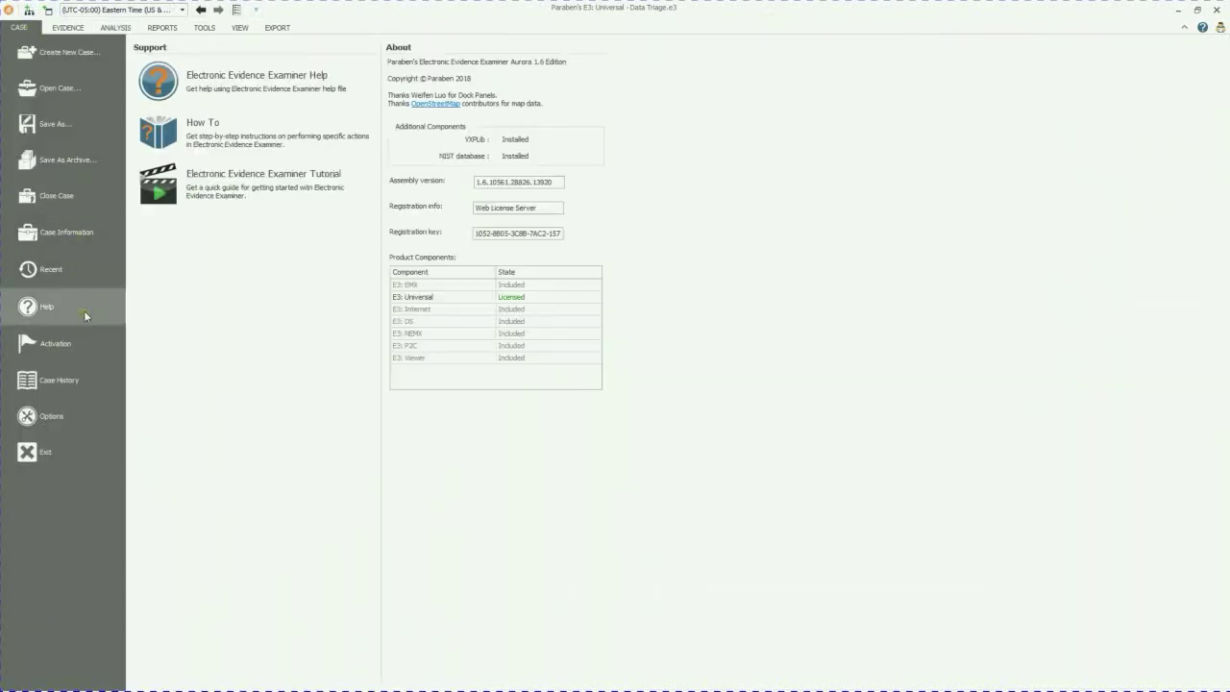
click(302, 98)
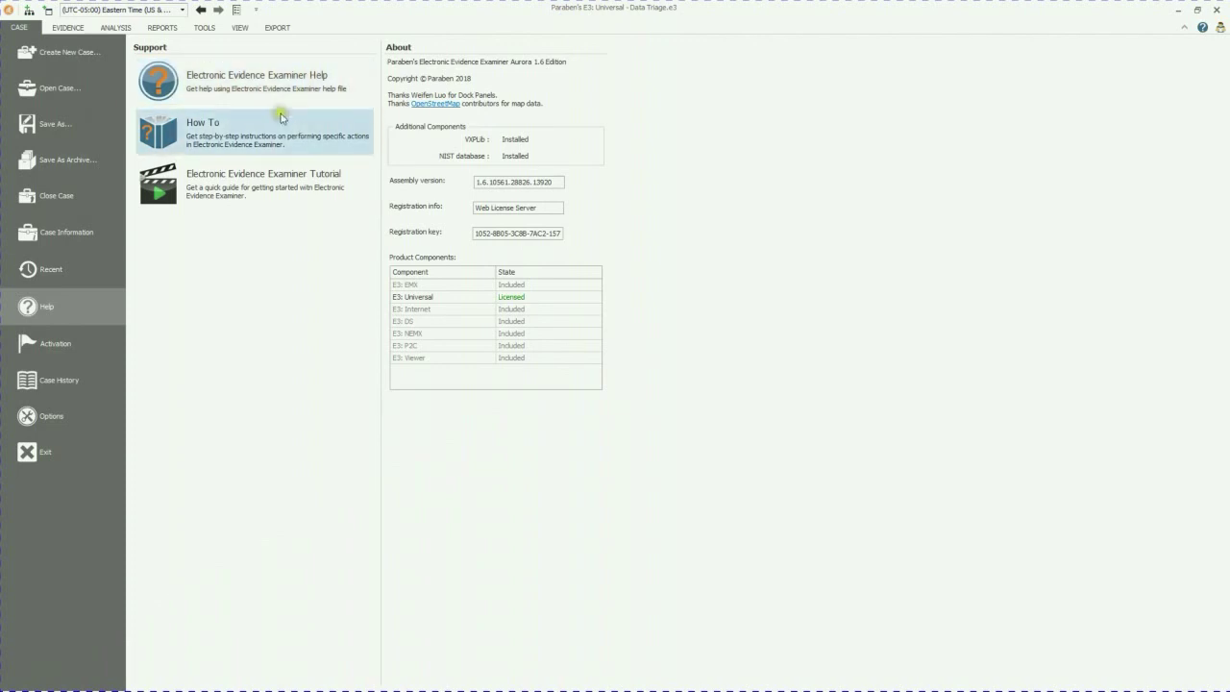
click(286, 96)
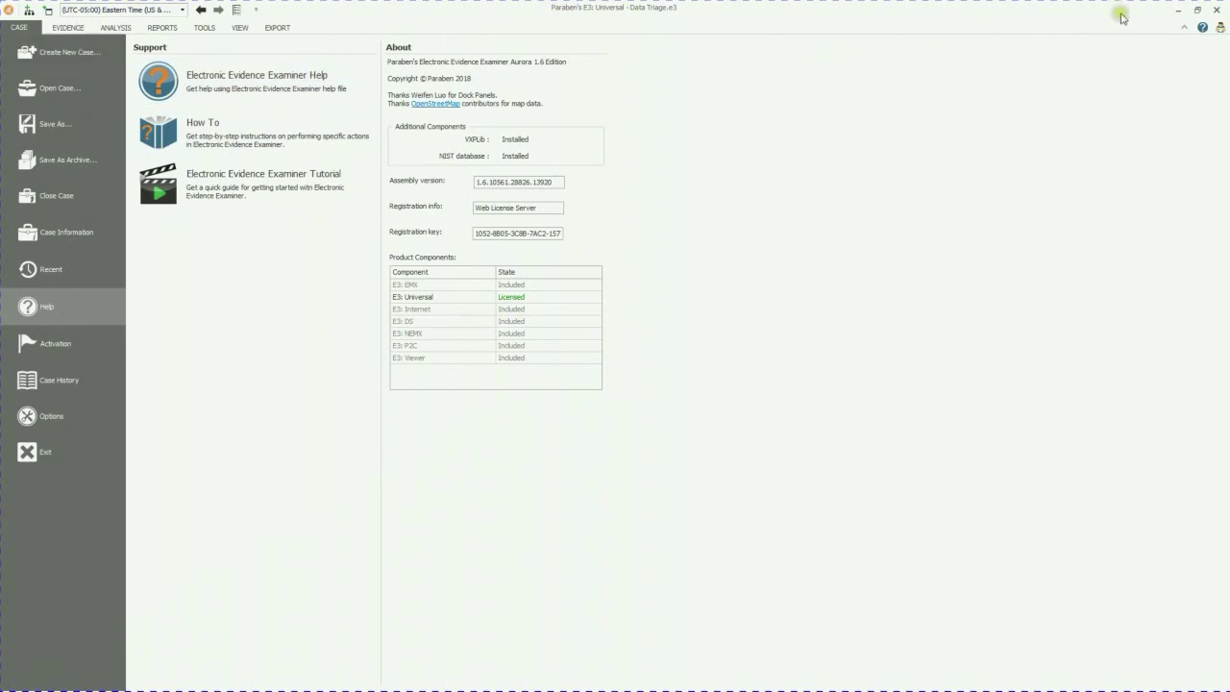
click(1216, 9)
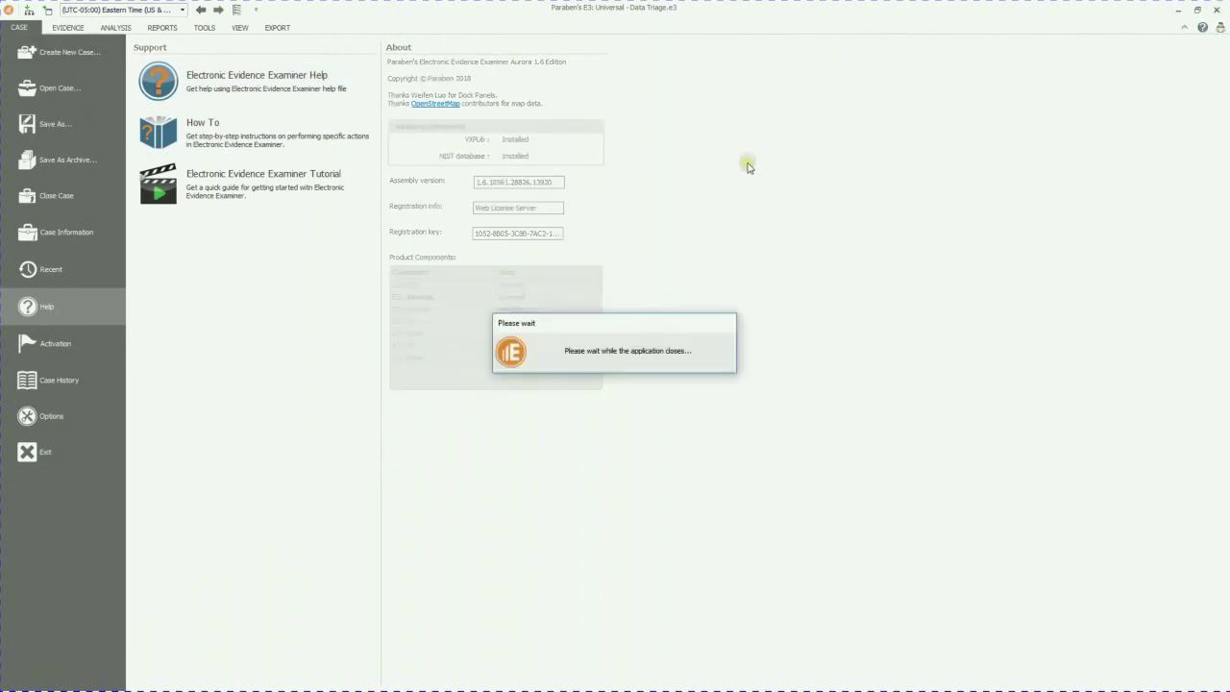